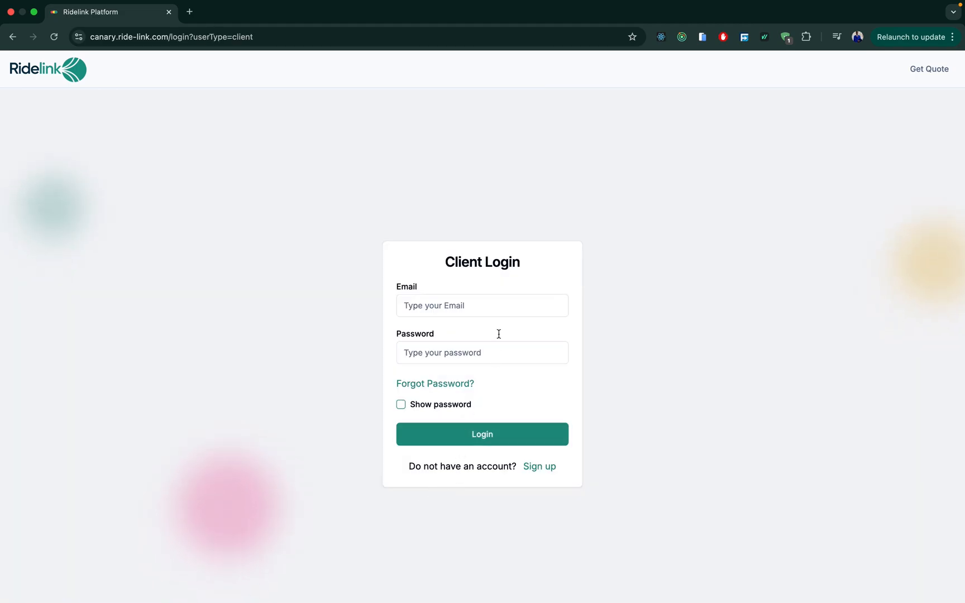
# Go from the Ridelink home page to the client login form.
pyautogui.click(539, 469)
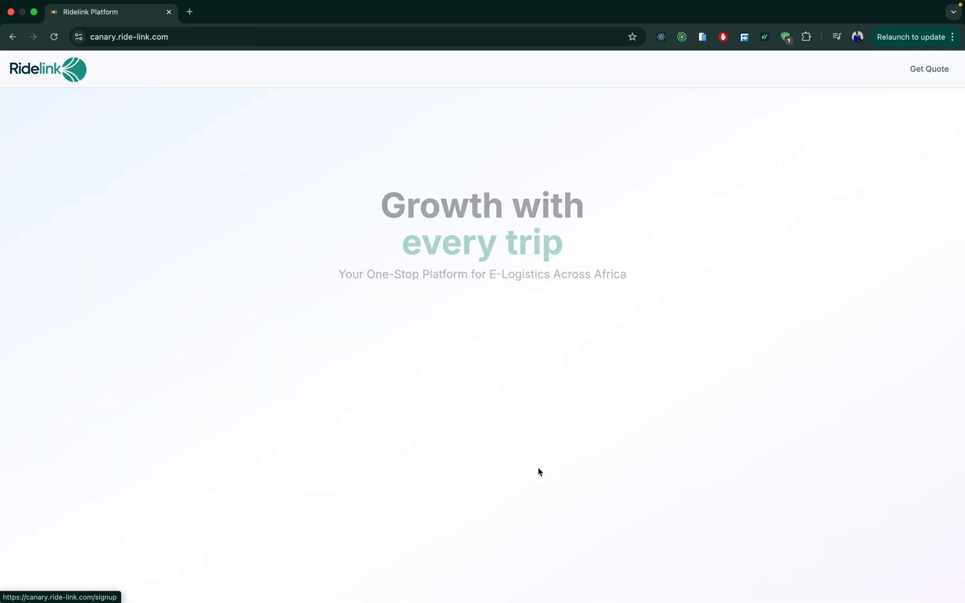
pyautogui.click(511, 515)
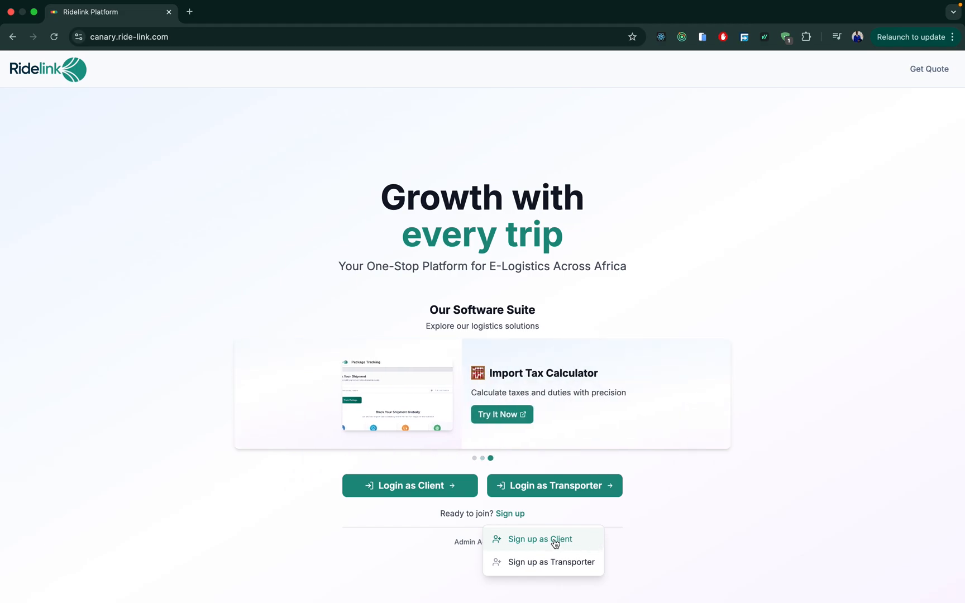
pyautogui.click(413, 510)
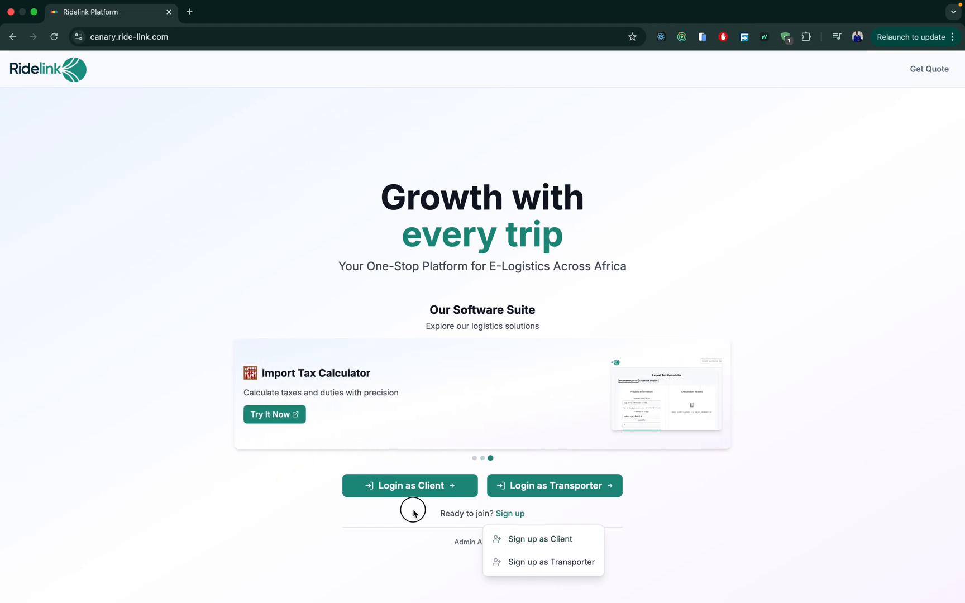
pyautogui.click(453, 487)
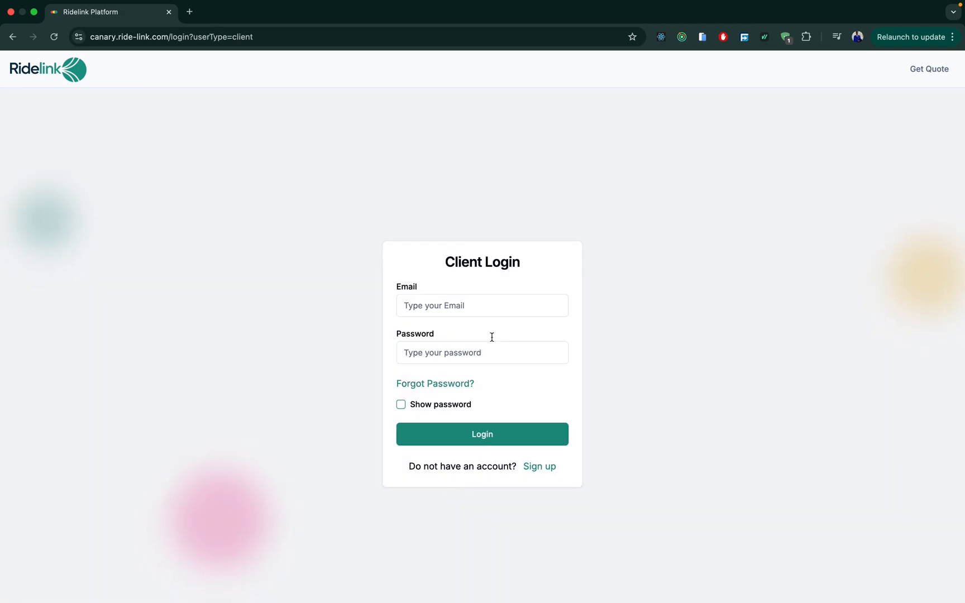
# Log in with the client account e-mail and password, dismissing the browser's breach warning.
pyautogui.click(450, 306)
pyautogui.write('test')
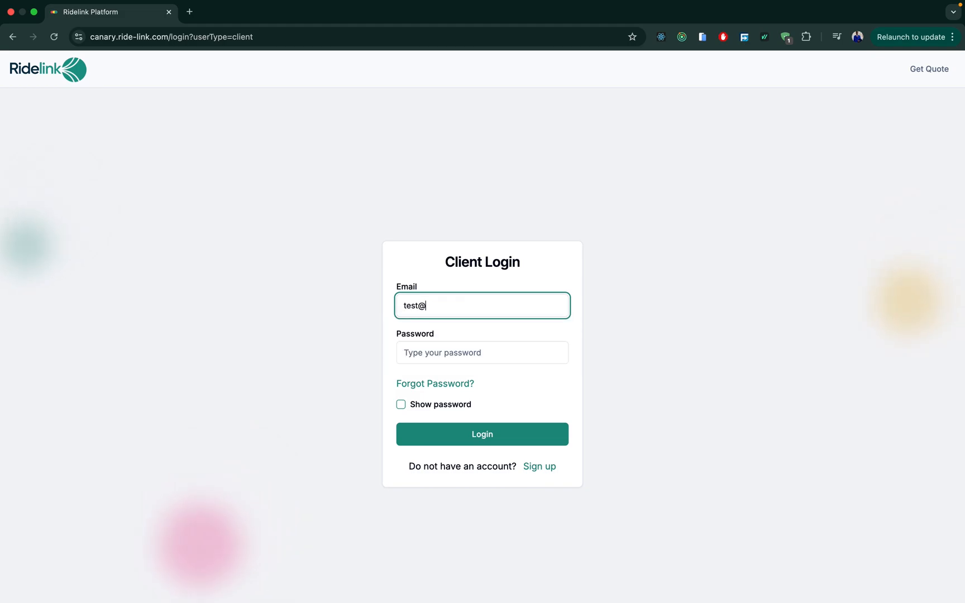
pyautogui.write('@gmail.com')
pyautogui.click(440, 352)
pyautogui.write('••••••')
pyautogui.click(463, 434)
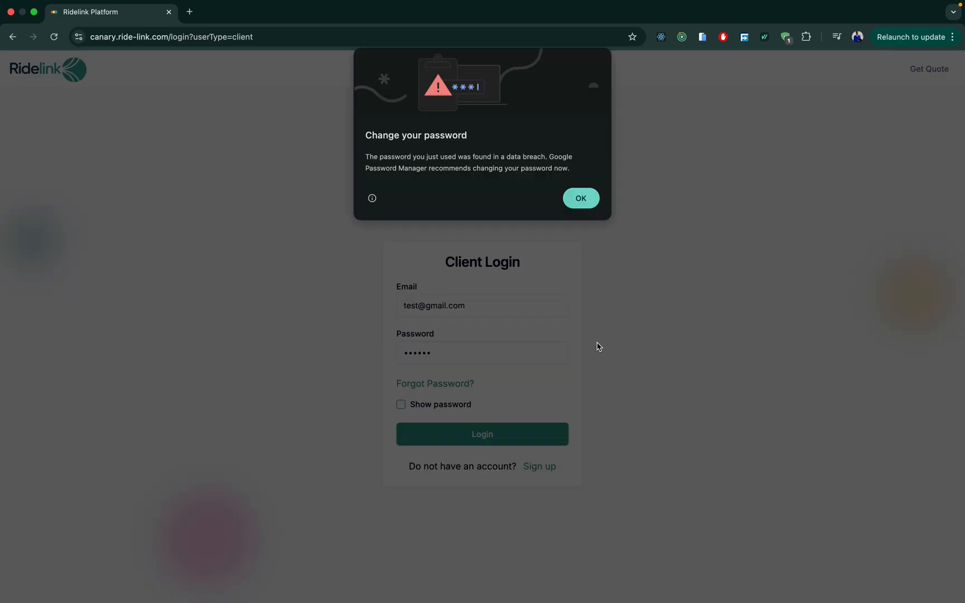
pyautogui.click(584, 197)
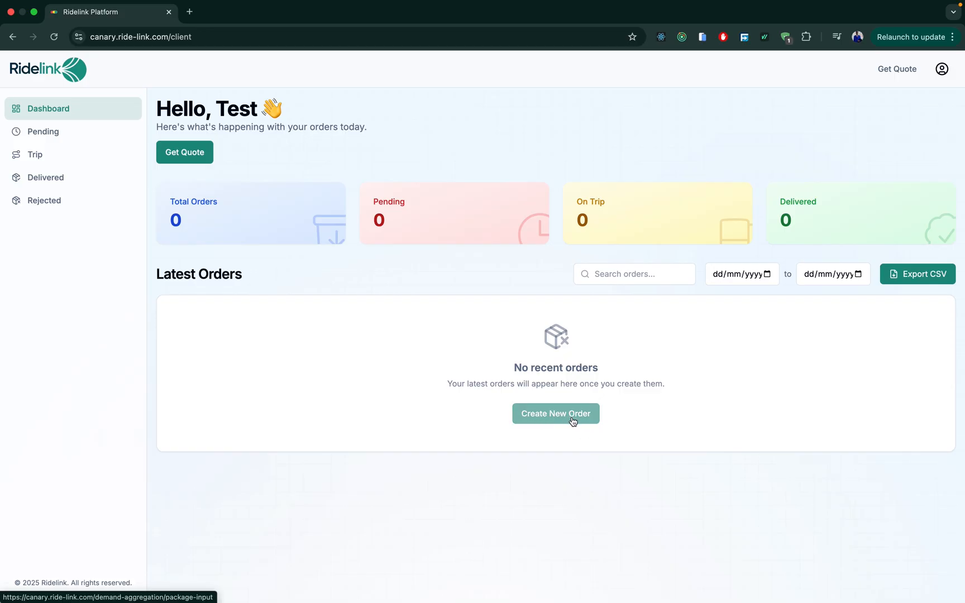
pyautogui.click(569, 420)
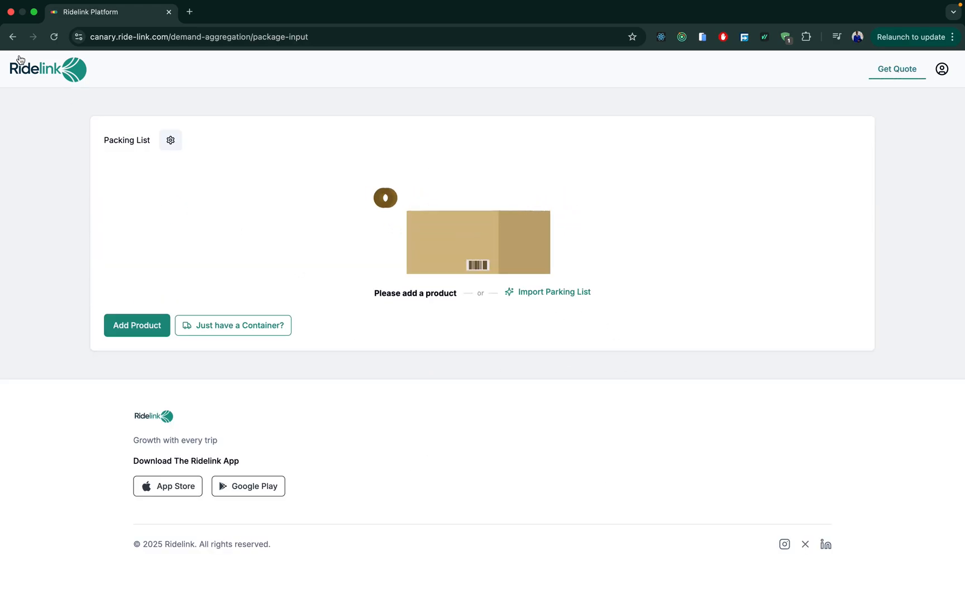
pyautogui.click(11, 37)
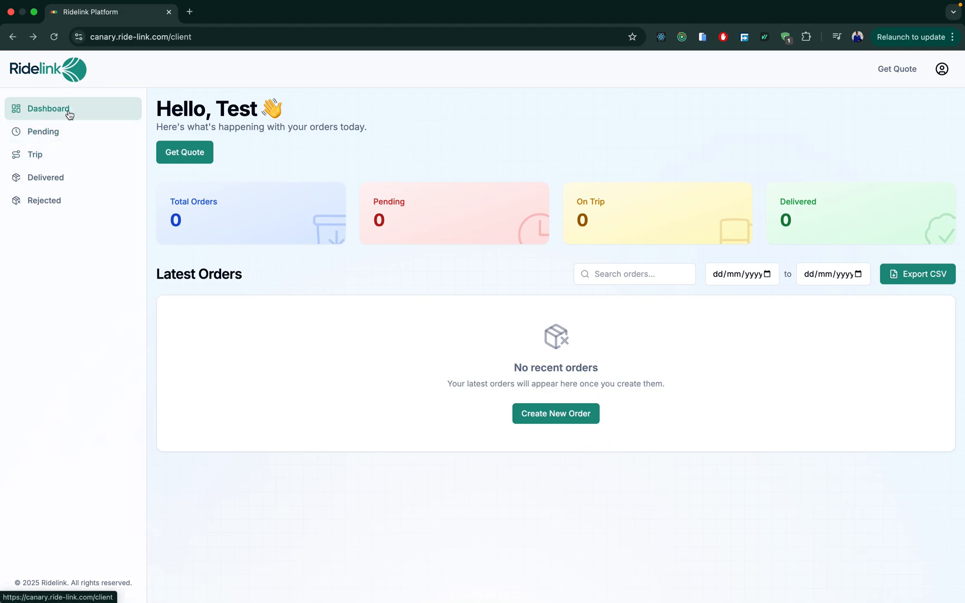
pyautogui.click(62, 133)
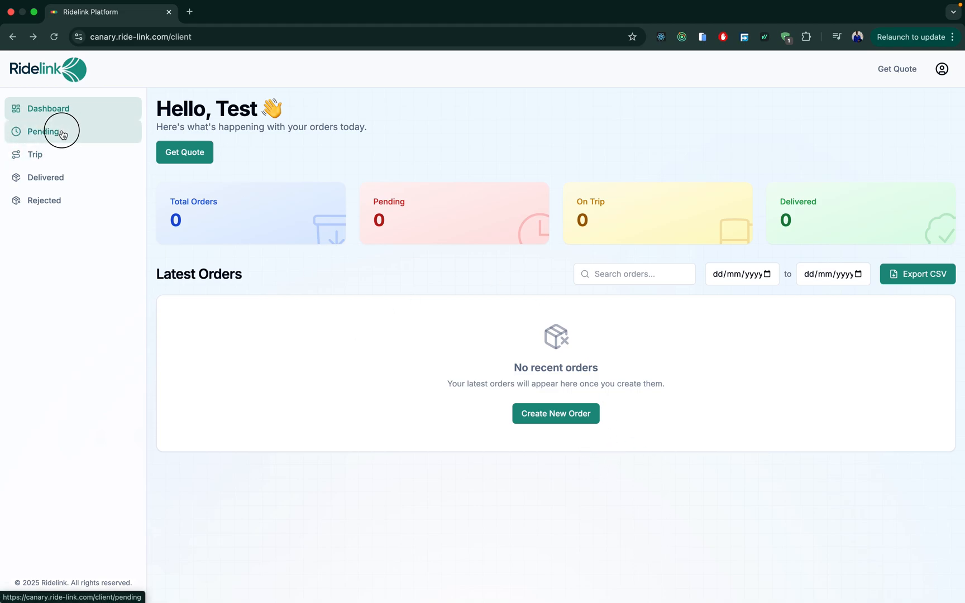
pyautogui.click(63, 158)
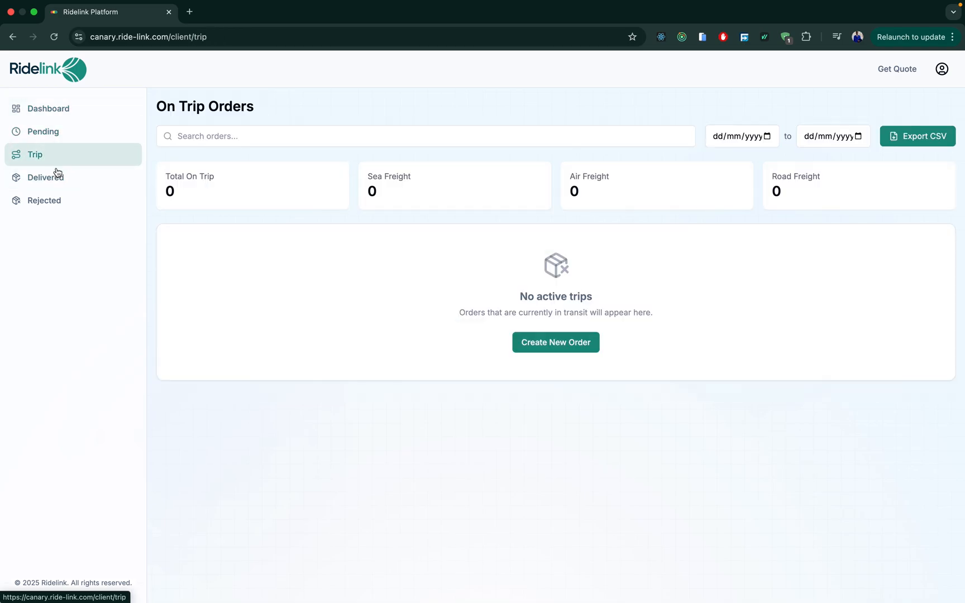
pyautogui.click(50, 186)
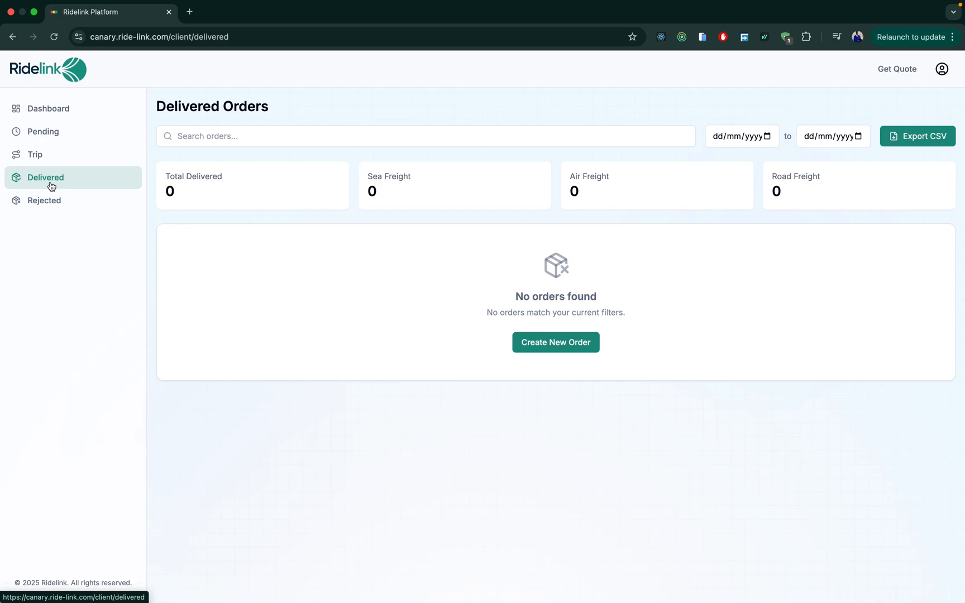
pyautogui.click(46, 200)
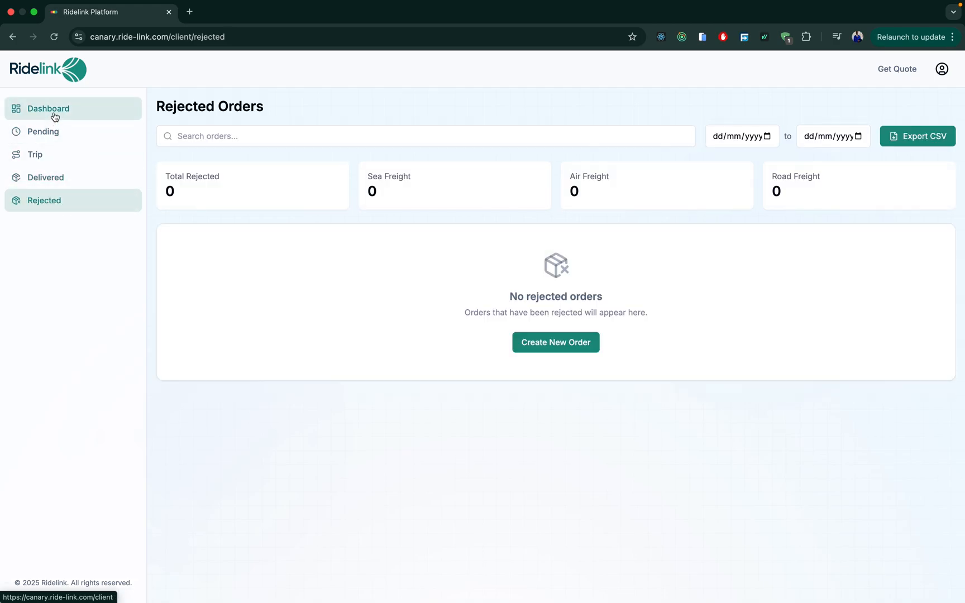
pyautogui.click(149, 118)
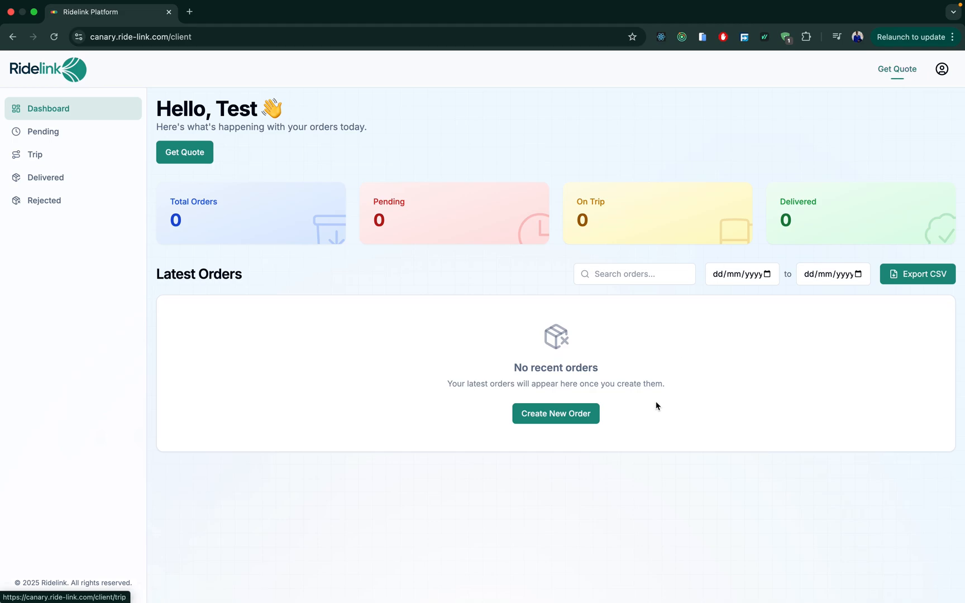
# Glance at the account menu, then start creating a new order.
pyautogui.click(943, 71)
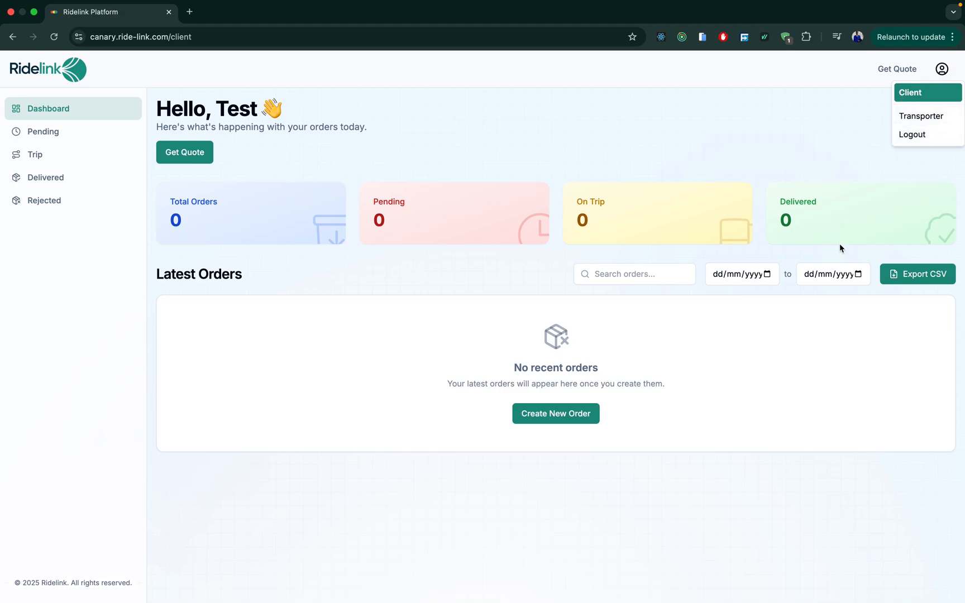
pyautogui.click(693, 478)
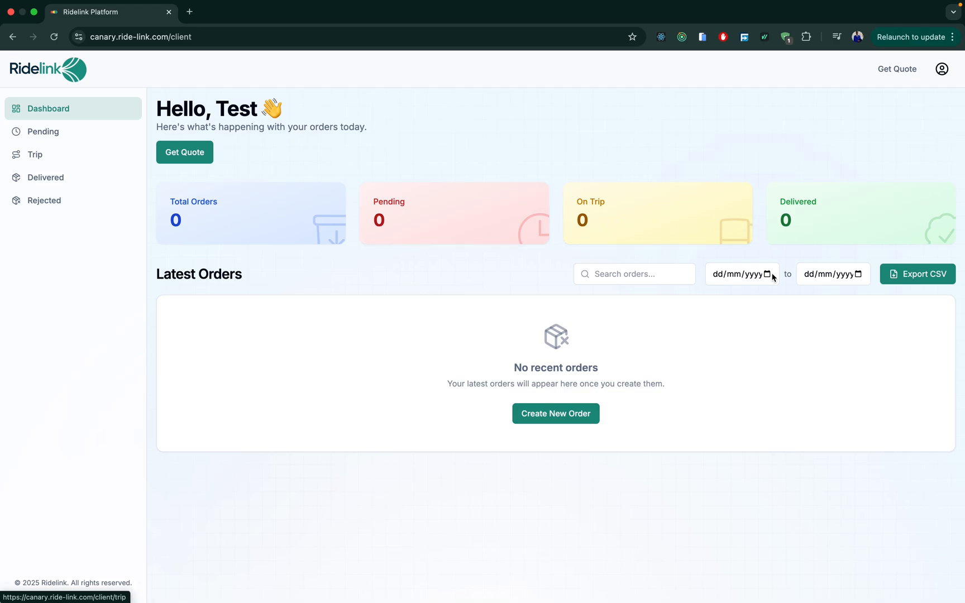
pyautogui.click(562, 416)
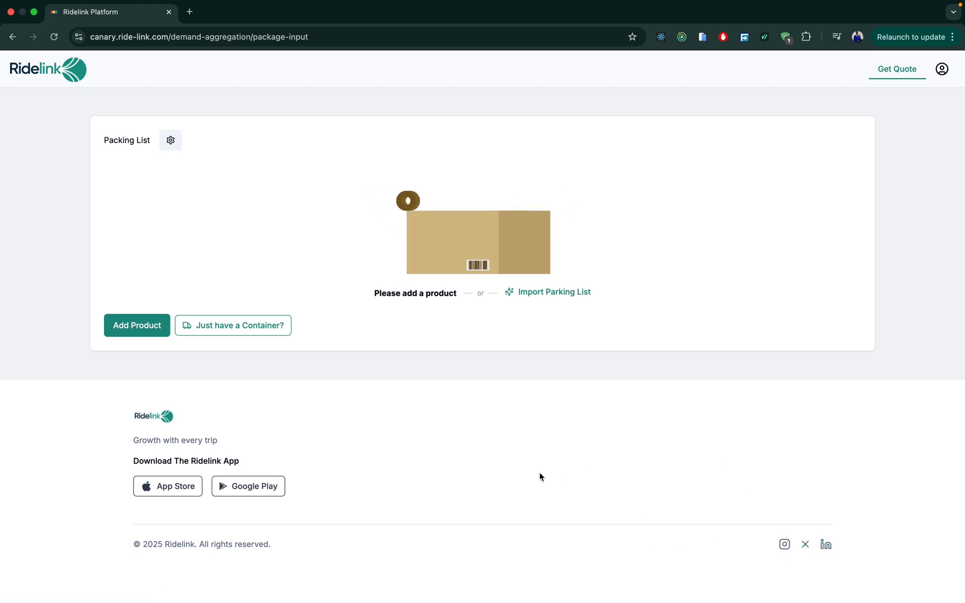
# Check the packing list unit settings unchanged, then begin adding a product.
pyautogui.click(171, 139)
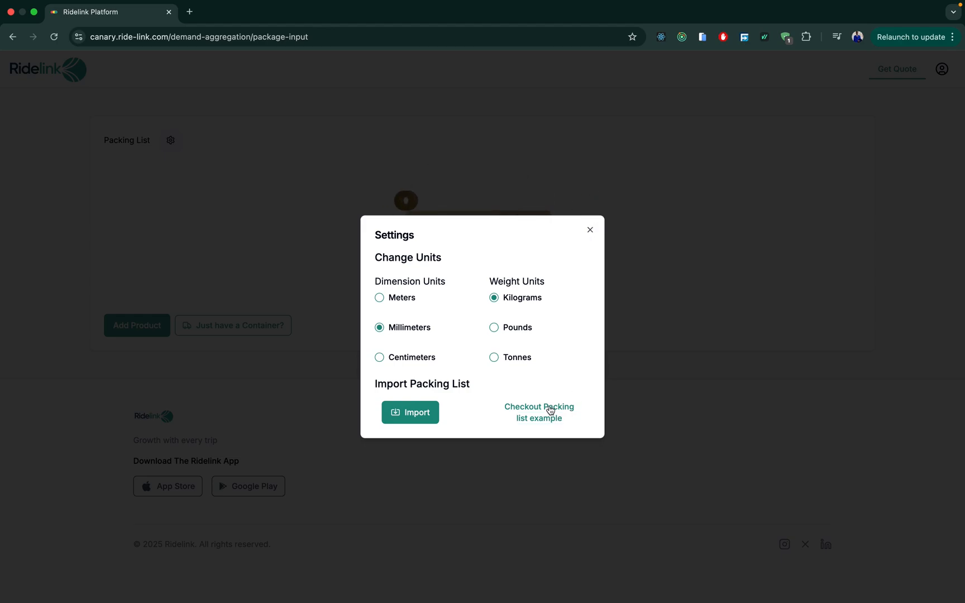
pyautogui.click(591, 232)
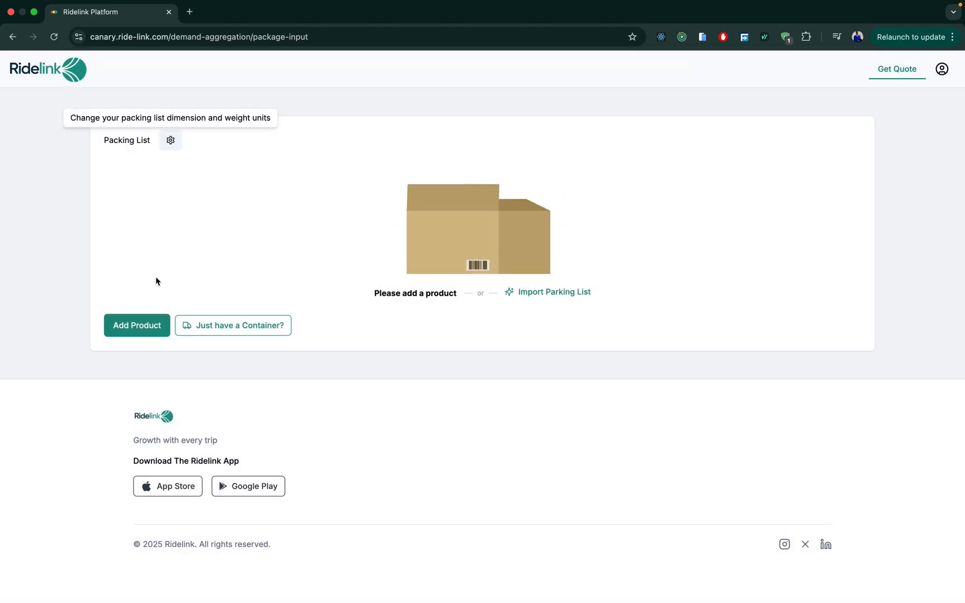
pyautogui.click(137, 326)
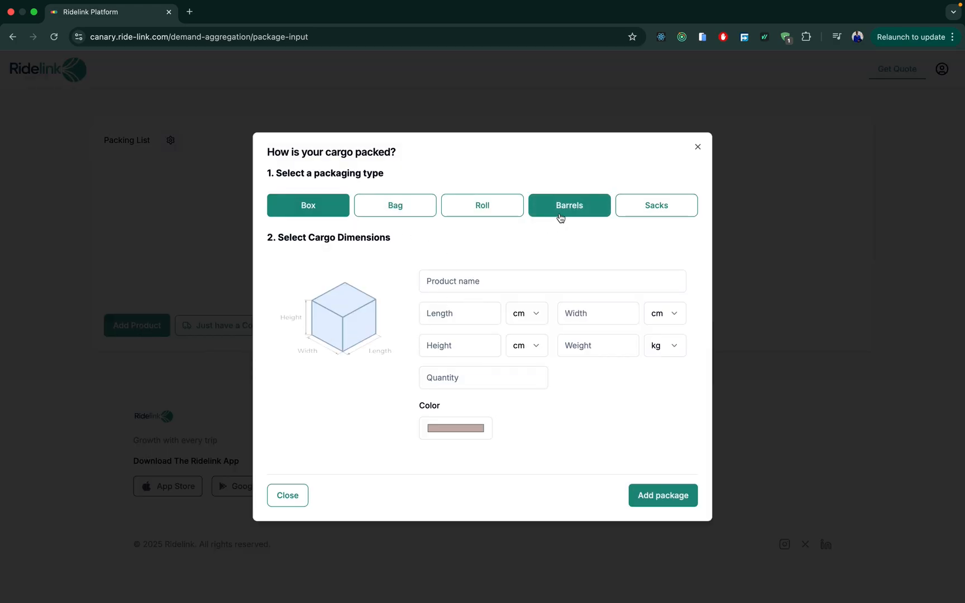
# Add 100 Petroleum Oil barrels (radius 400 mm, height 1000 mm, 5 kg each) to the packing list.
pyautogui.click(560, 213)
pyautogui.click(457, 290)
pyautogui.write('Petroleum Oil')
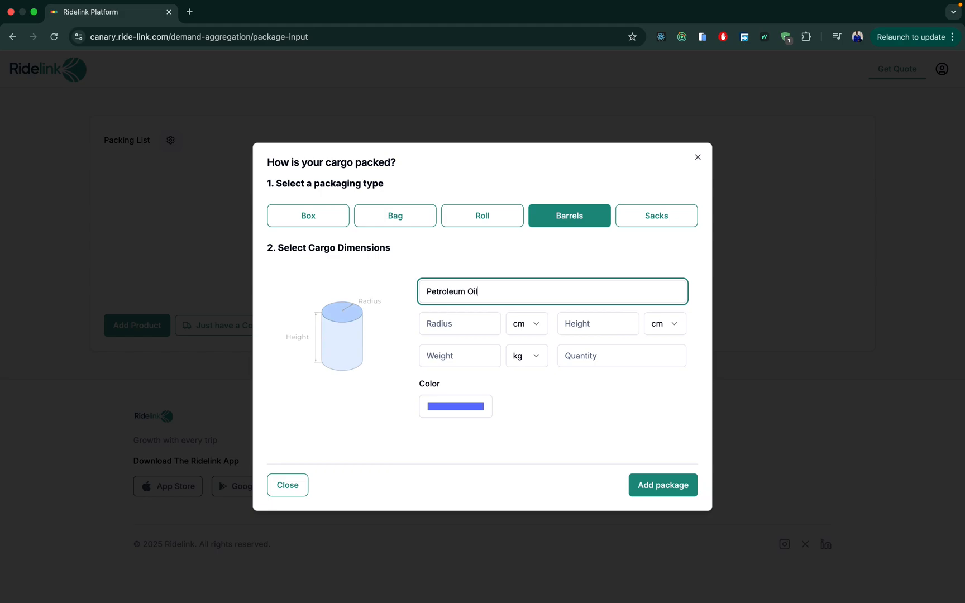
pyautogui.click(477, 331)
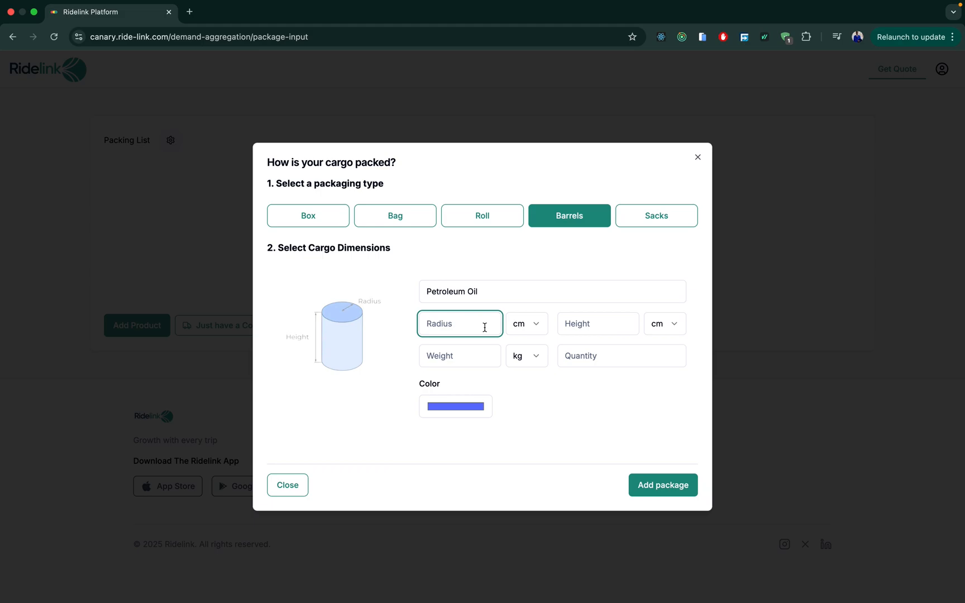
pyautogui.write('40')
pyautogui.click(571, 330)
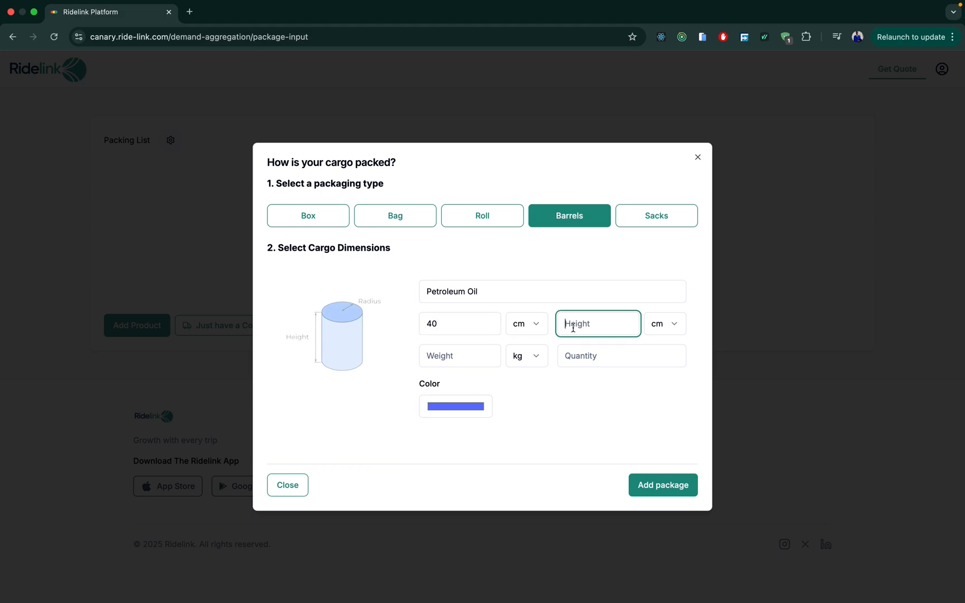
pyautogui.write('100')
pyautogui.click(463, 357)
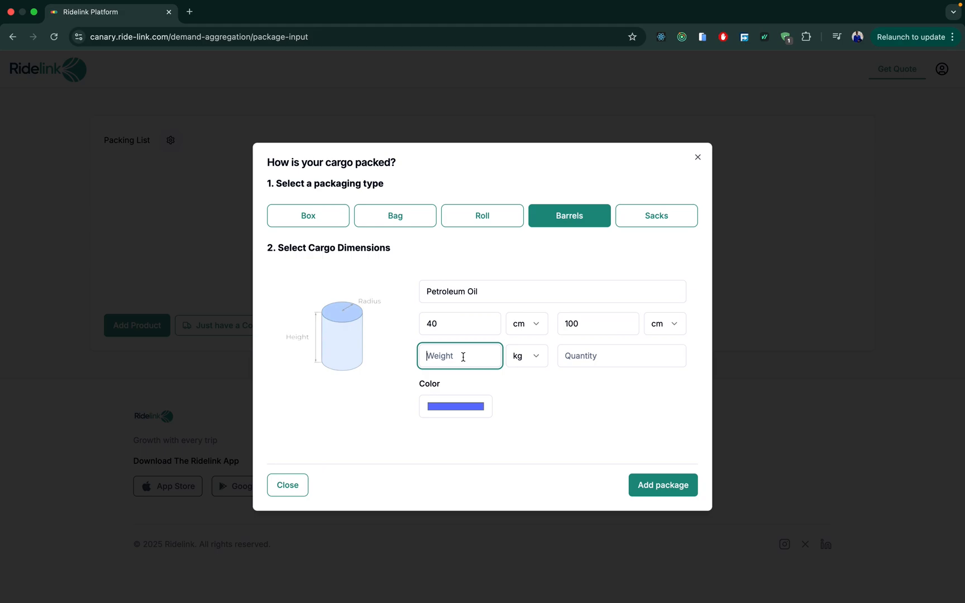
pyautogui.write('5')
pyautogui.click(593, 352)
pyautogui.write('100')
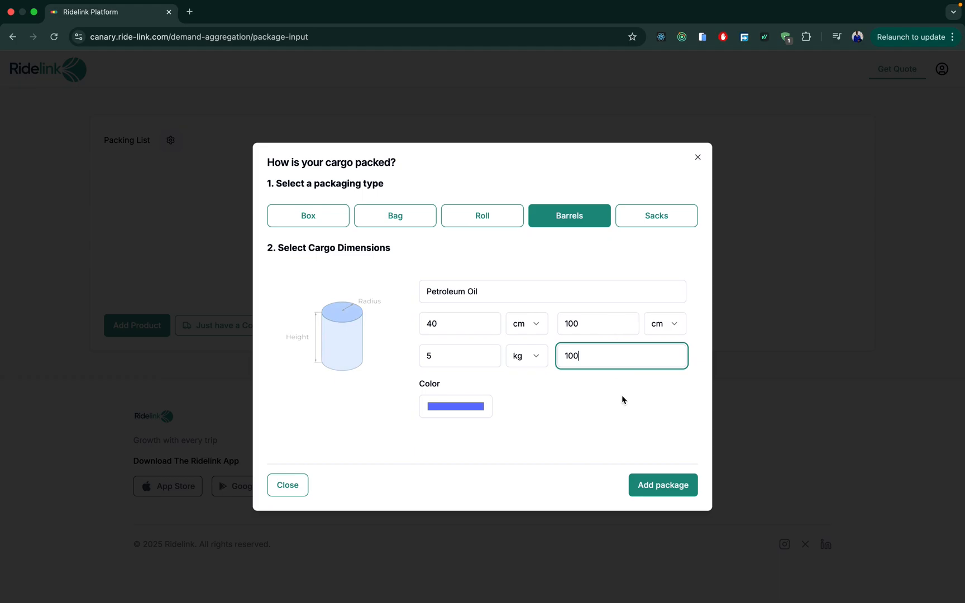
pyautogui.click(664, 485)
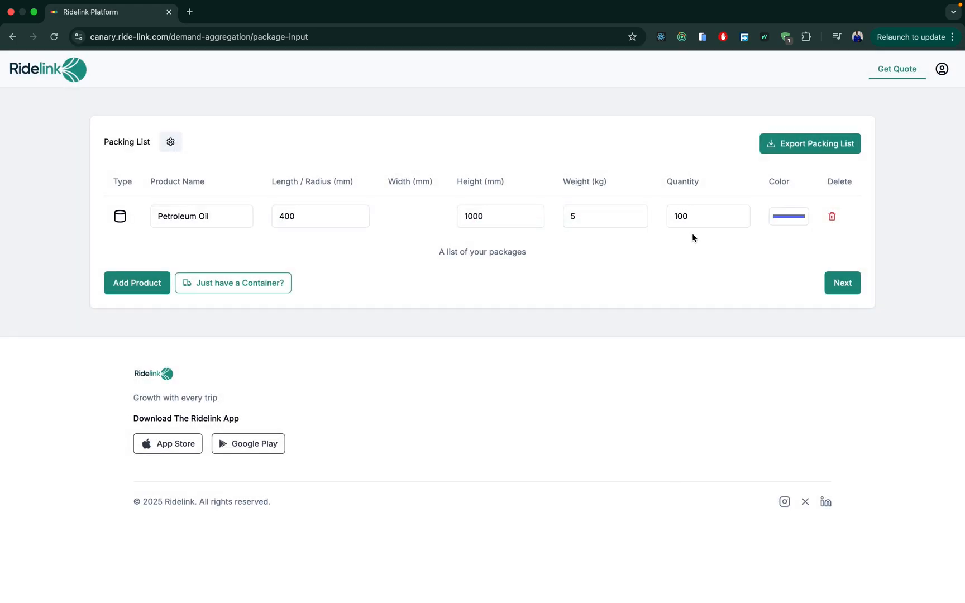
pyautogui.click(153, 284)
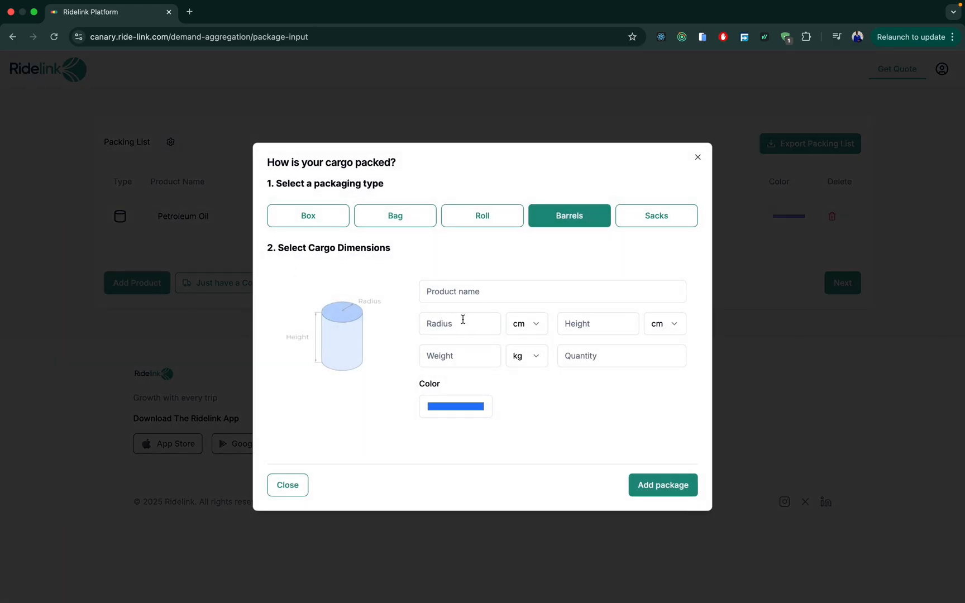
# Choose bag packaging for a product named papers with length 200 mm.
pyautogui.click(495, 223)
pyautogui.click(416, 218)
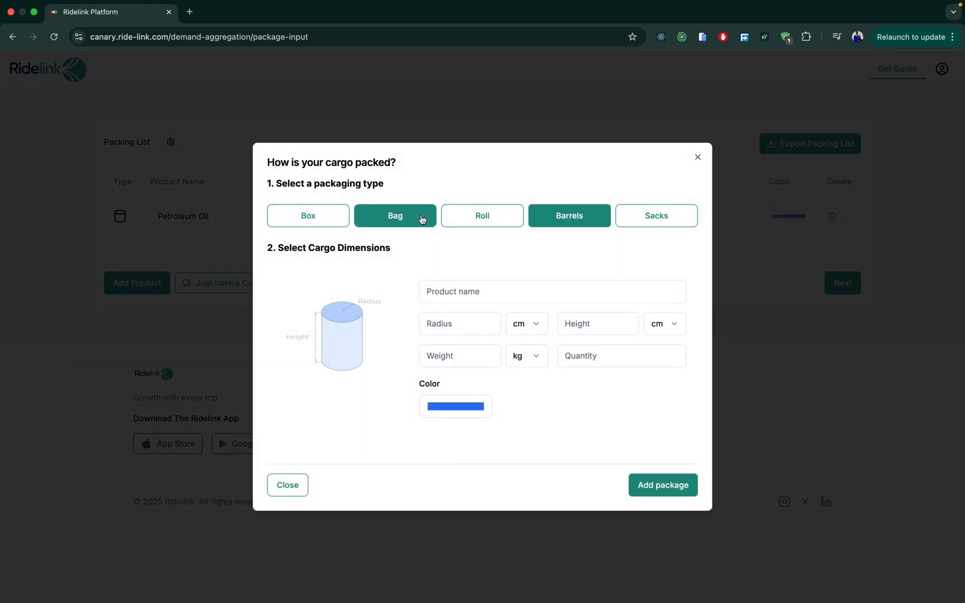
pyautogui.click(457, 282)
pyautogui.write('papers')
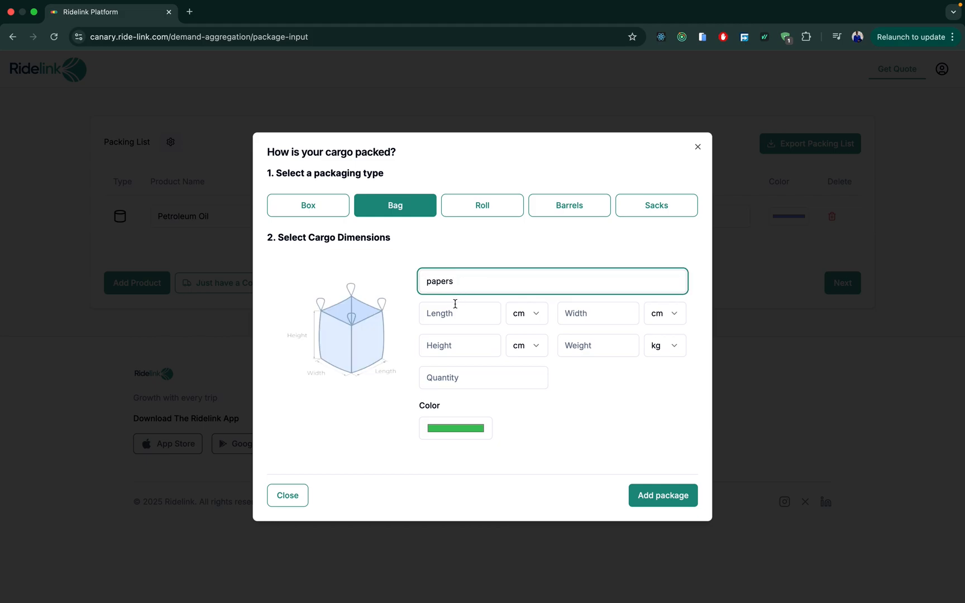
pyautogui.click(451, 315)
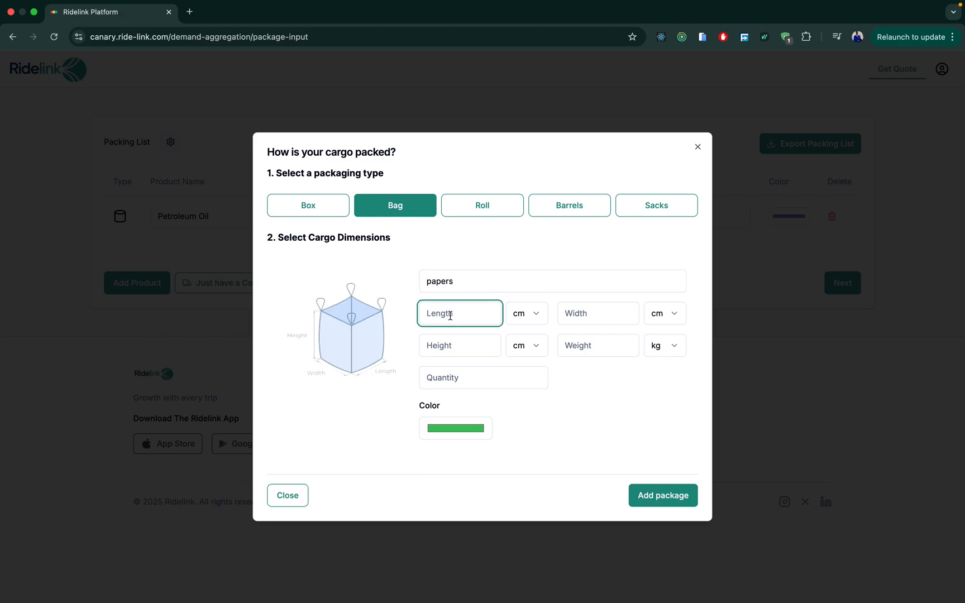
pyautogui.write('10')
pyautogui.press('BackSpace')
pyautogui.write('20')
# Give the papers bag width 200, height 400 mm, weight 1 kg, quantity 100, and add it.
pyautogui.click(593, 316)
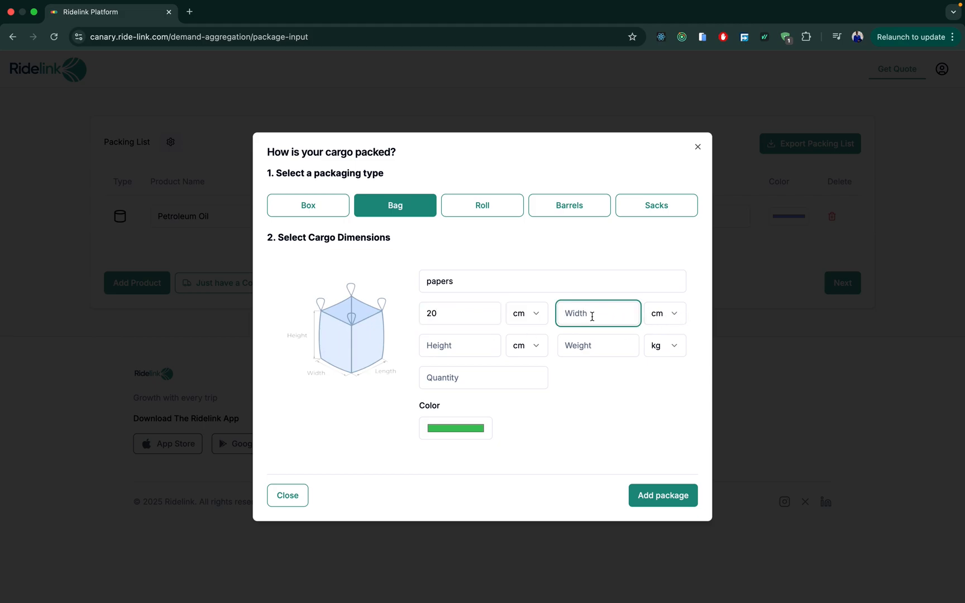
pyautogui.write('20')
pyautogui.click(458, 339)
pyautogui.write('40')
pyautogui.click(588, 346)
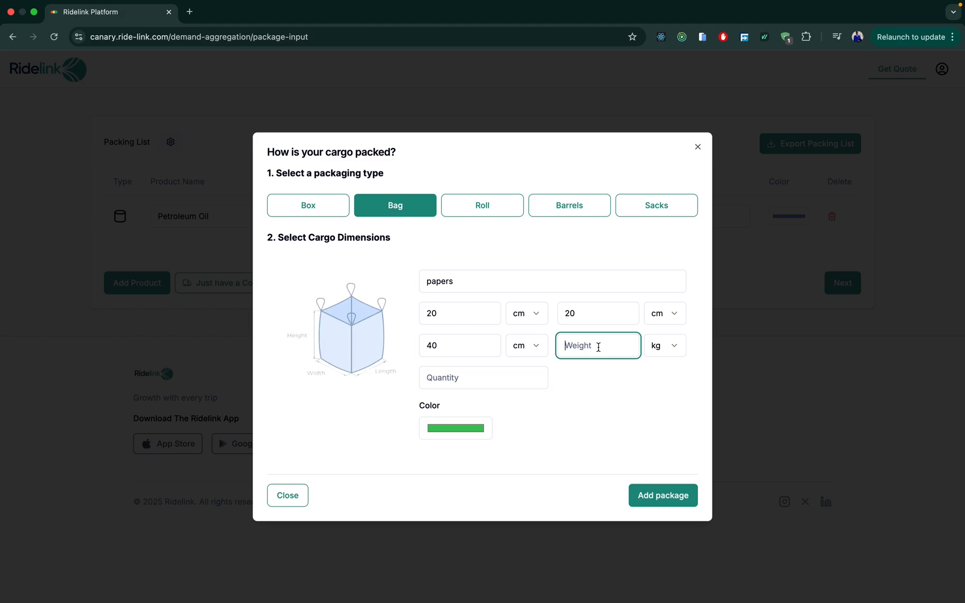
pyautogui.write('0')
pyautogui.press('BackSpace')
pyautogui.press('BackSpace')
pyautogui.write('1')
pyautogui.click(473, 379)
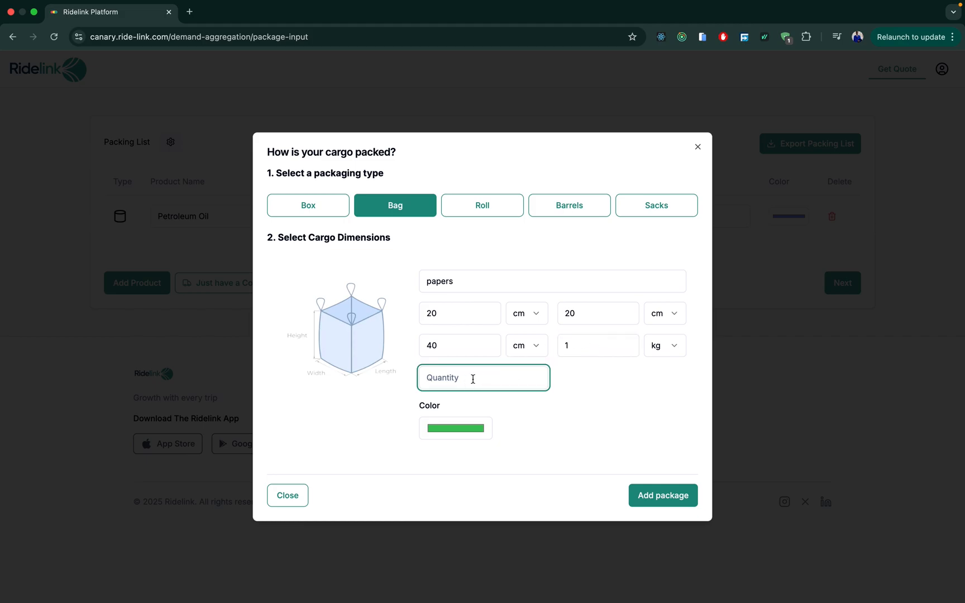
pyautogui.write('50')
pyautogui.press('BackSpace')
pyautogui.write('100')
pyautogui.click(649, 494)
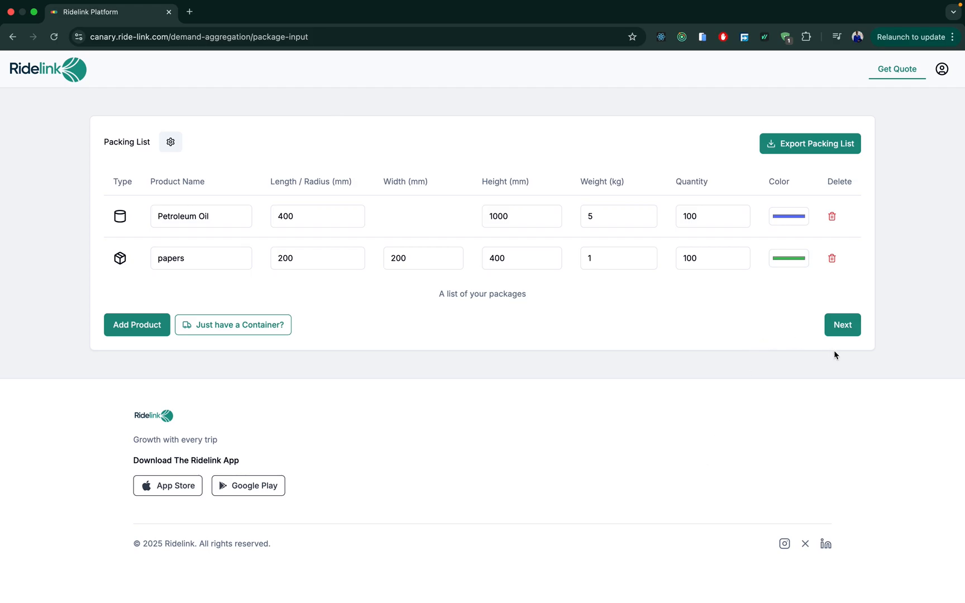
# Continue past the packing list to the transport mode choices recommending 40ft sea containers.
pyautogui.click(839, 327)
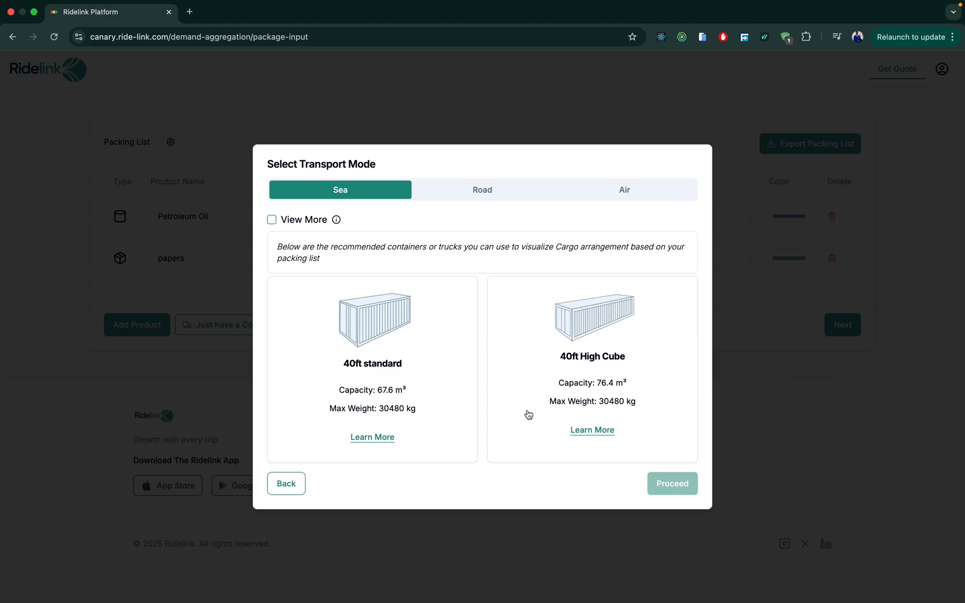
# Compare the Road and Air options, then pick the 40ft standard sea container.
pyautogui.click(488, 189)
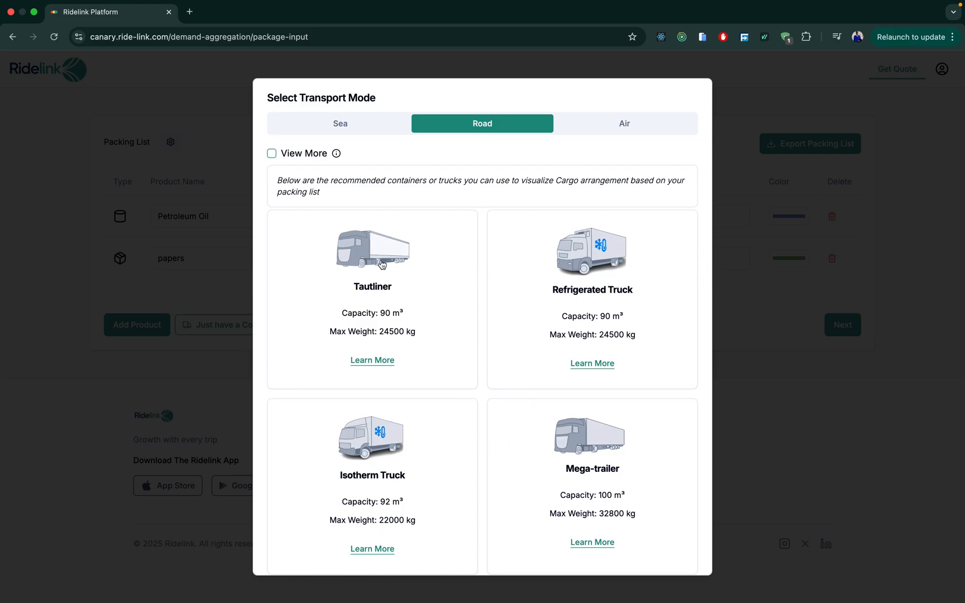
pyautogui.scroll(-5, 544, 466)
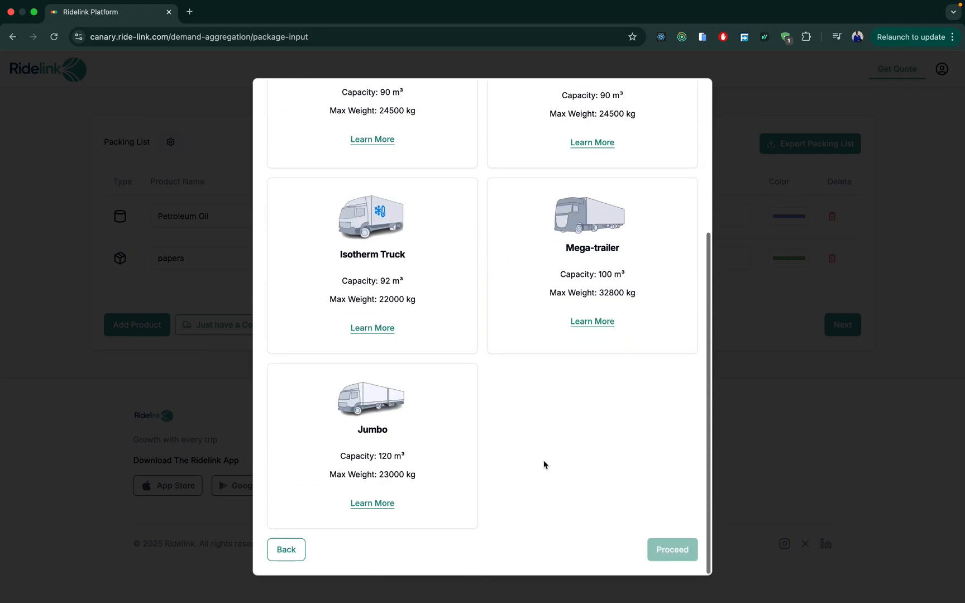
pyautogui.scroll(5, 544, 465)
pyautogui.click(612, 124)
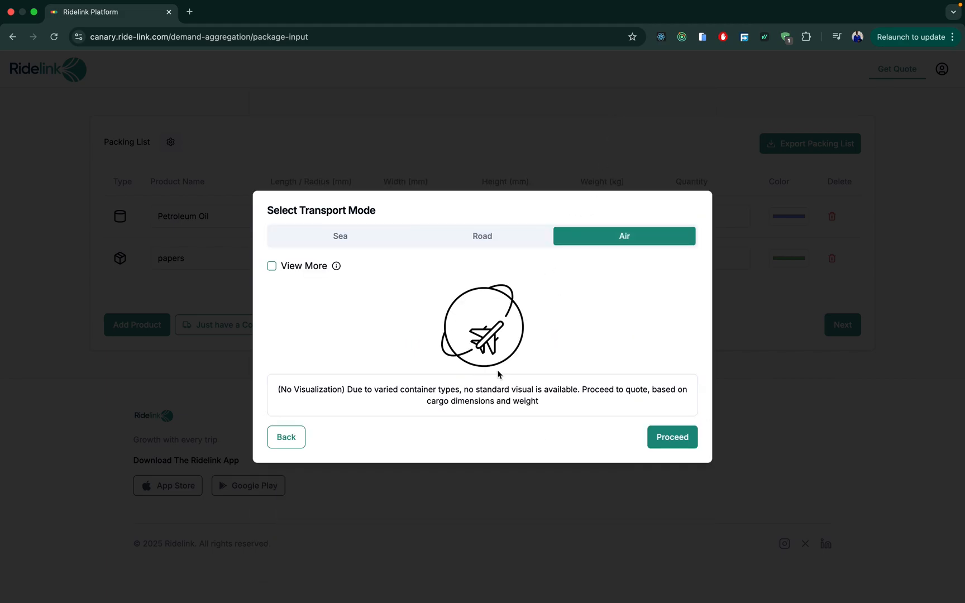
pyautogui.click(356, 241)
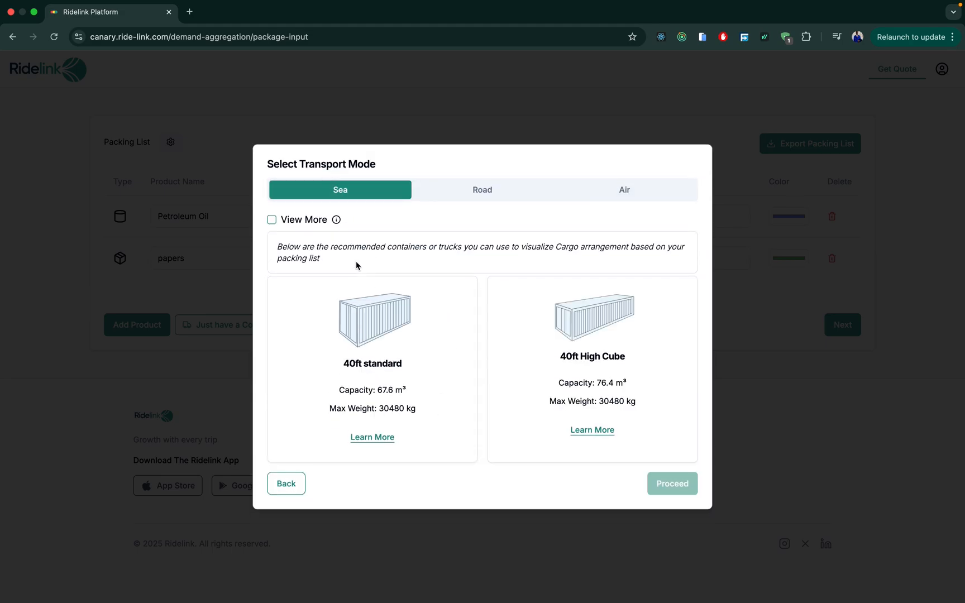
pyautogui.click(404, 363)
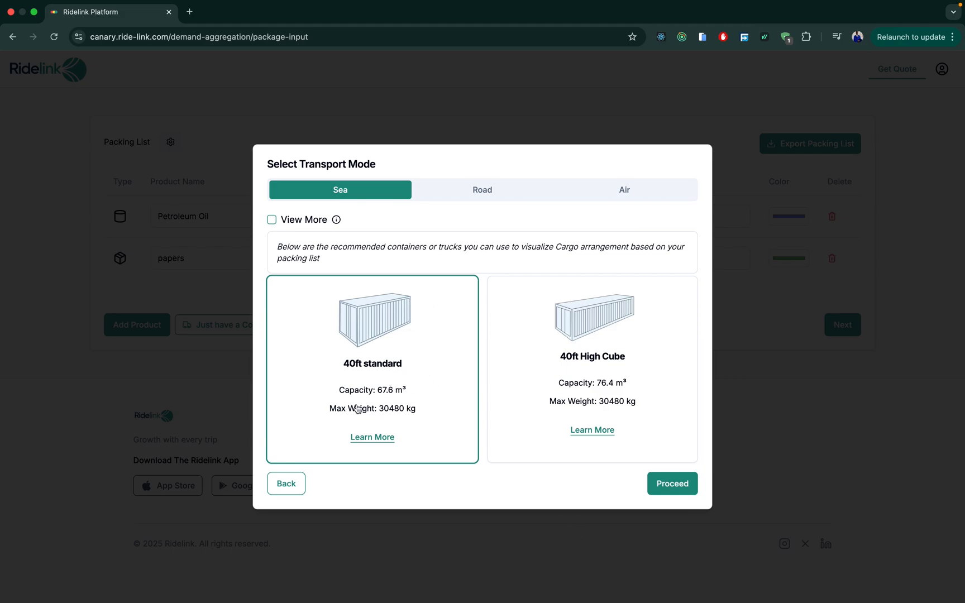
# Review the 40ft container load of 200 packages at 77% volume, then continue to the Sea Quote form.
pyautogui.click(660, 481)
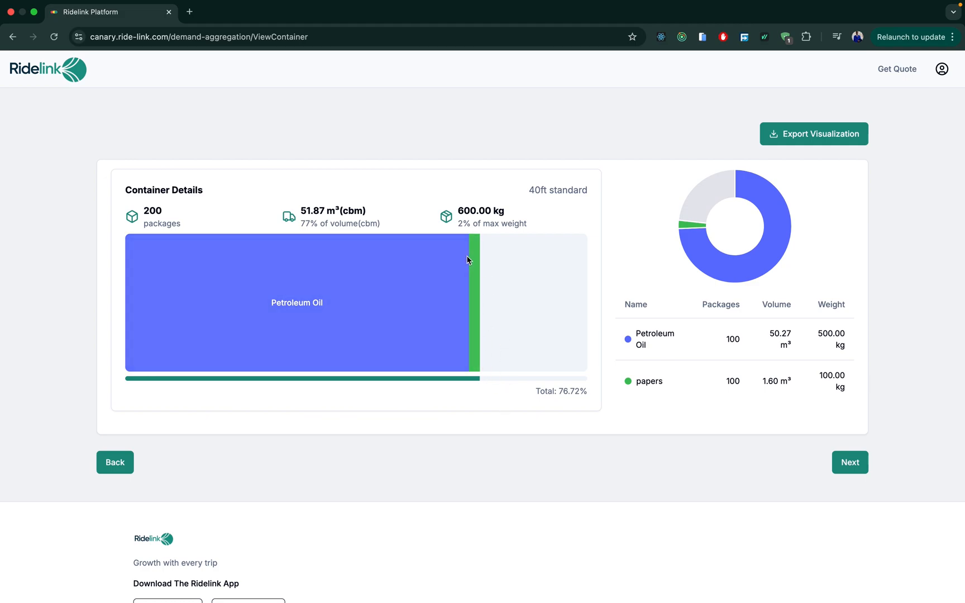
pyautogui.moveTo(477, 286)
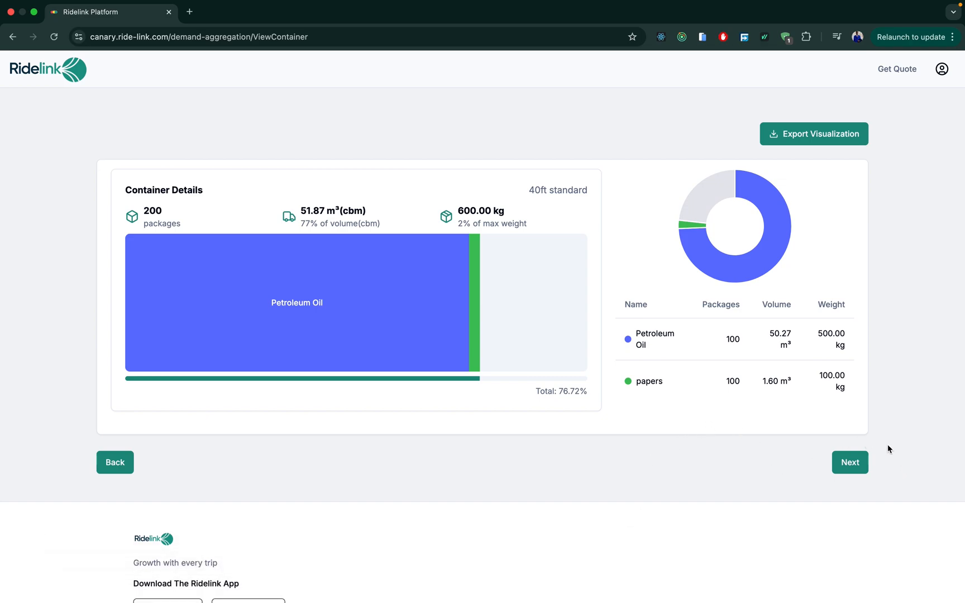
pyautogui.click(851, 462)
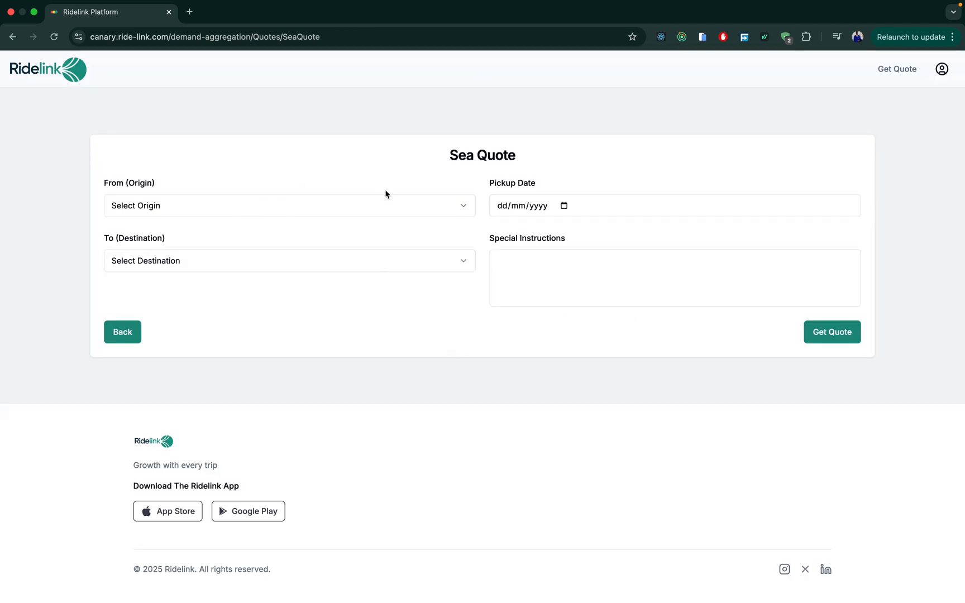
# Set origin Turkey, pickup location Istanbul and pickup date 21/11/2025.
pyautogui.click(455, 211)
pyautogui.click(334, 247)
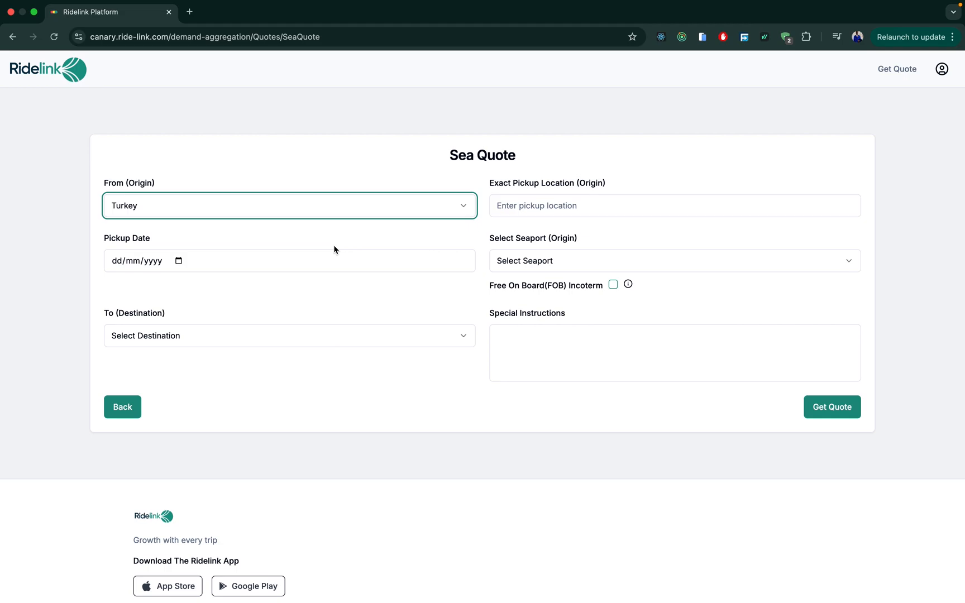
pyautogui.click(548, 210)
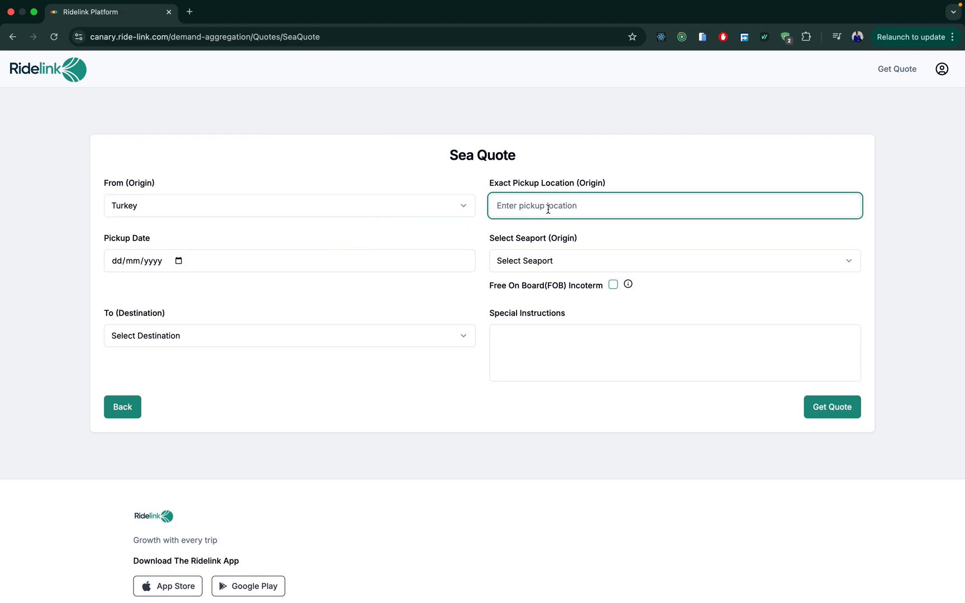
pyautogui.write('i')
pyautogui.press('BackSpace')
pyautogui.press('BackSpace')
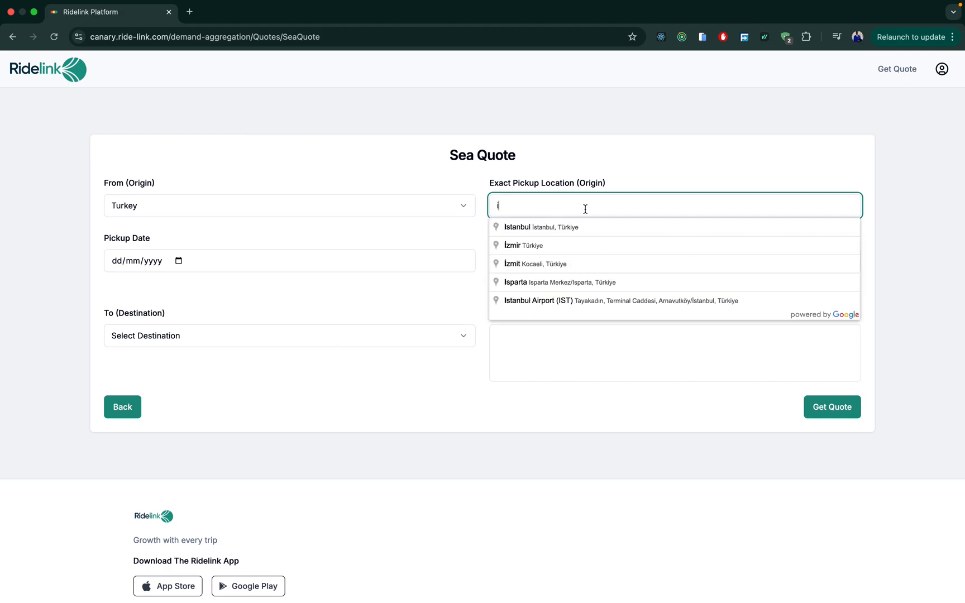
pyautogui.click(555, 234)
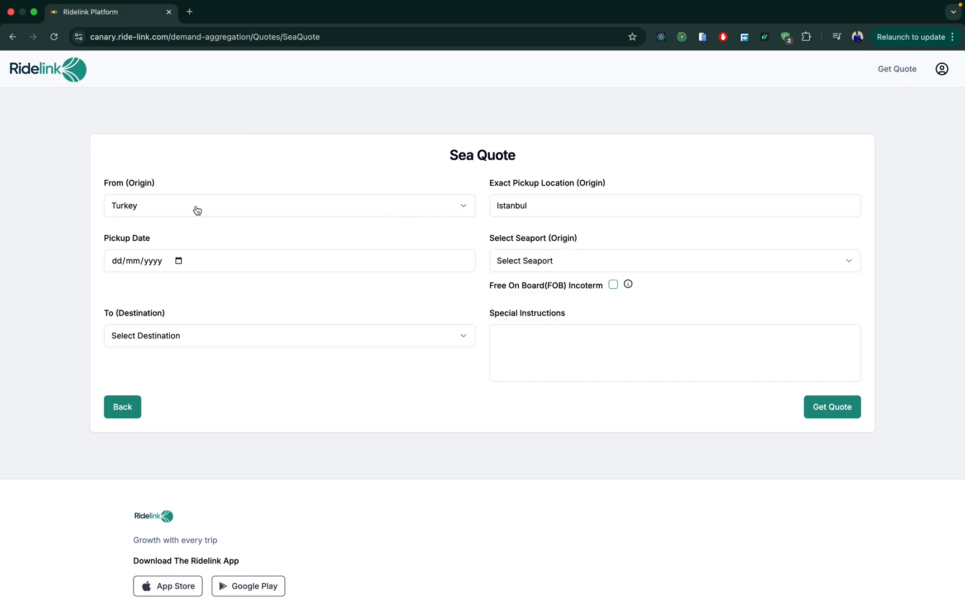
pyautogui.click(369, 267)
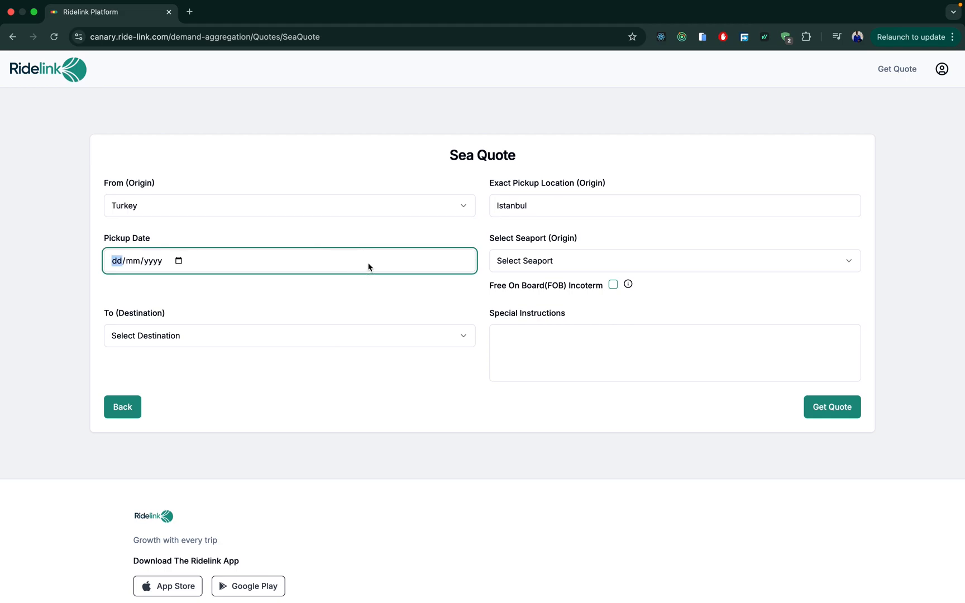
pyautogui.click(179, 260)
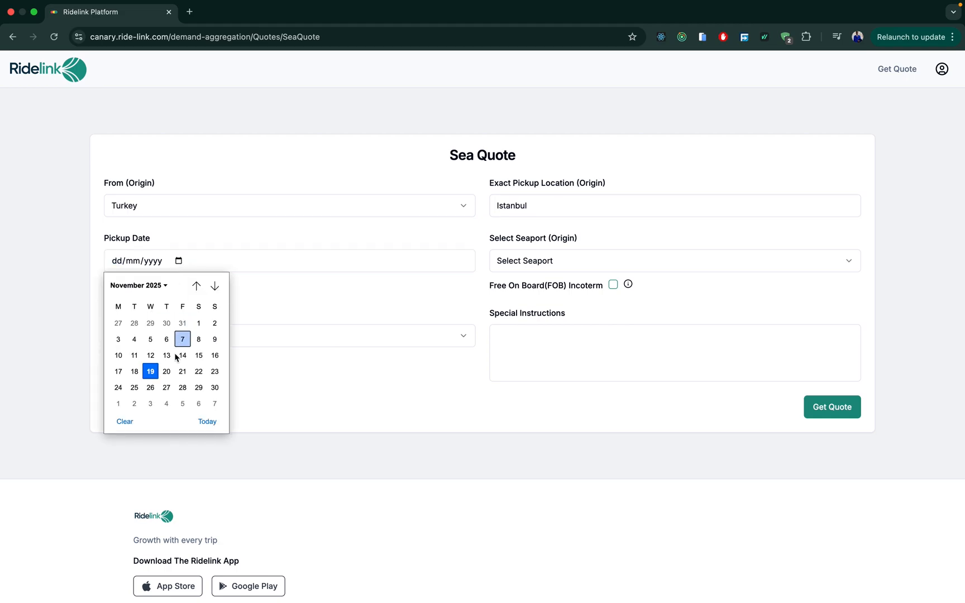
pyautogui.click(182, 372)
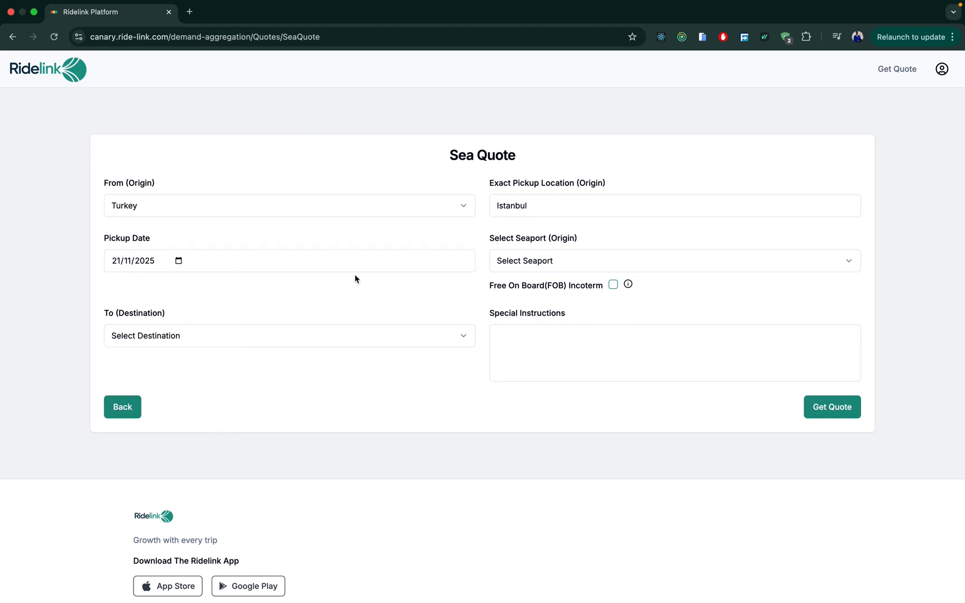
# Choose Port of Istanbul as the origin seaport and Mombasa as the destination.
pyautogui.click(558, 260)
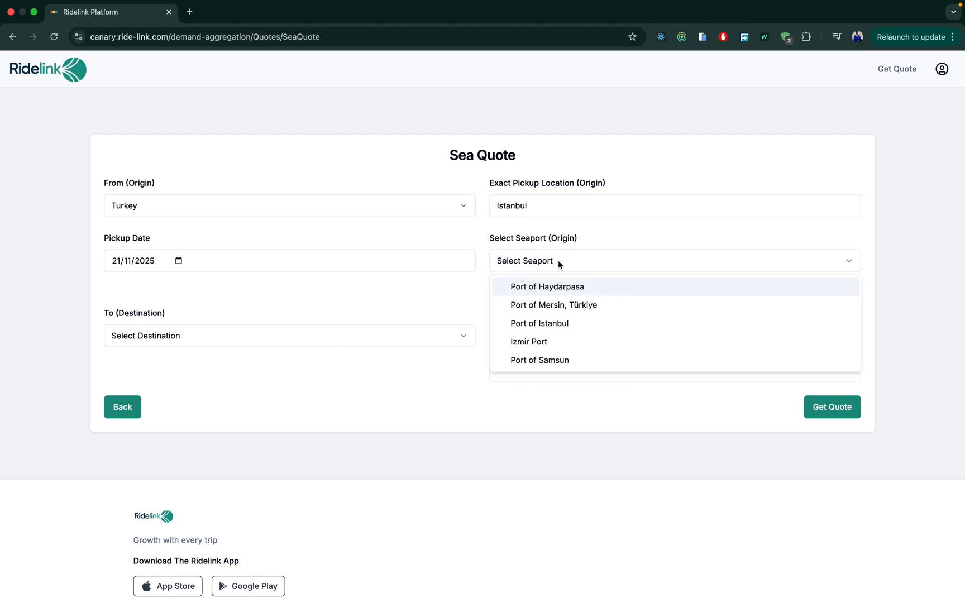
pyautogui.click(547, 323)
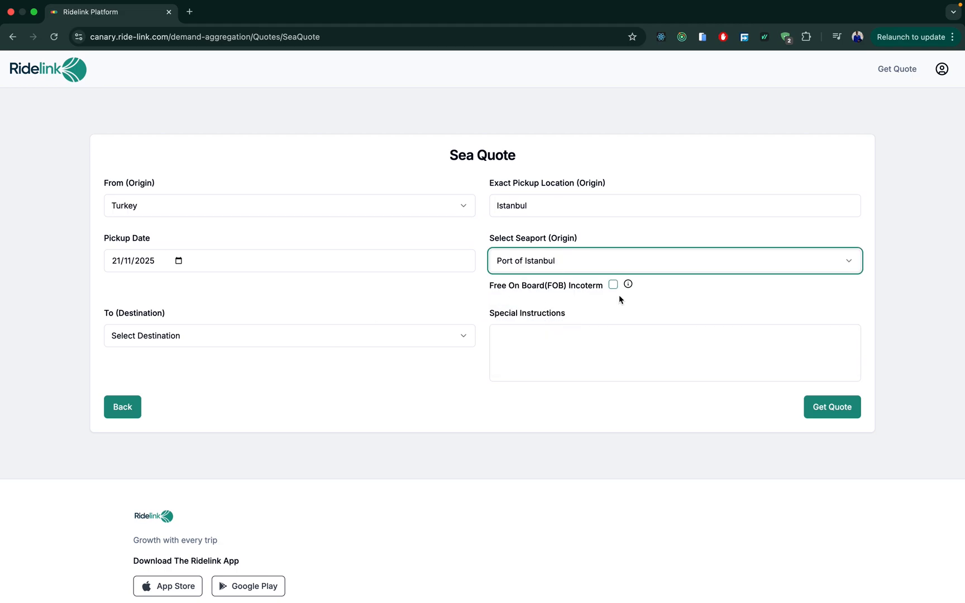
pyautogui.moveTo(628, 287)
pyautogui.click(465, 338)
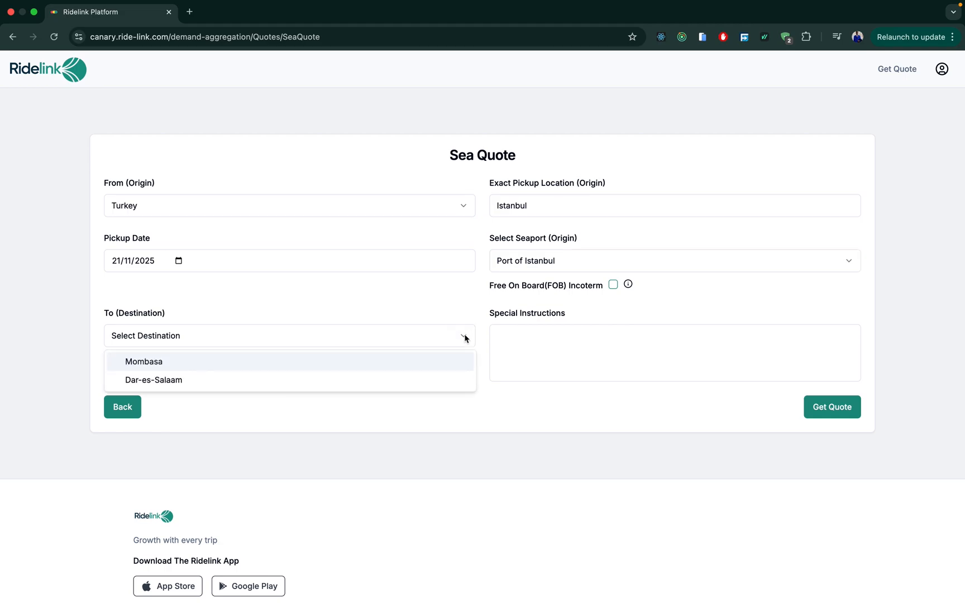
pyautogui.click(390, 362)
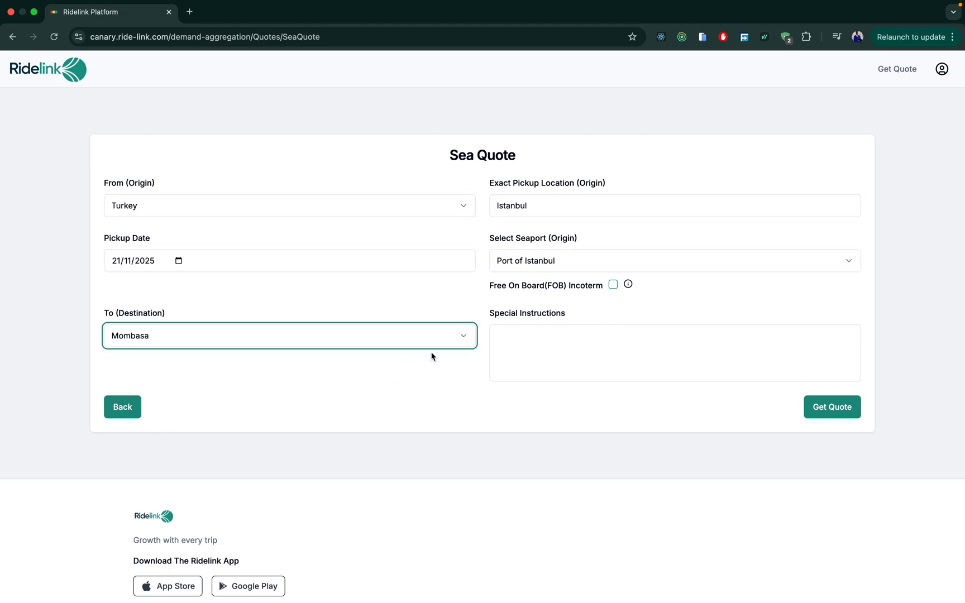
pyautogui.click(567, 346)
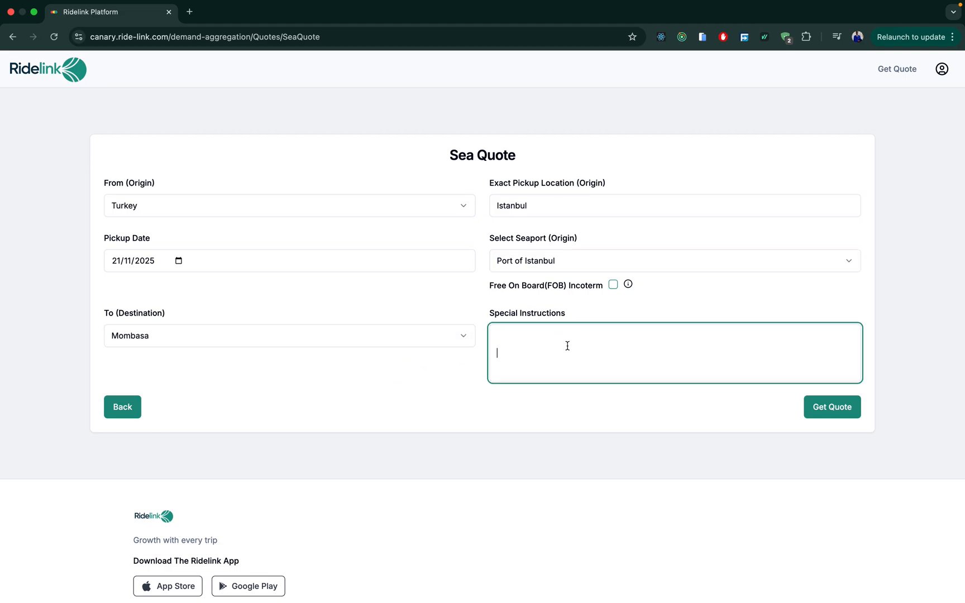
# Enter the special instruction "This is a test order for Demo".
pyautogui.write('This')
pyautogui.write('is a te')
pyautogui.write('st order from')
pyautogui.write('or ')
pyautogui.write('Demo')
# Request the quote and review the summary: 40ft standard container, Istanbul to Mombasa, UGX.63,990 FOB charge.
pyautogui.click(836, 409)
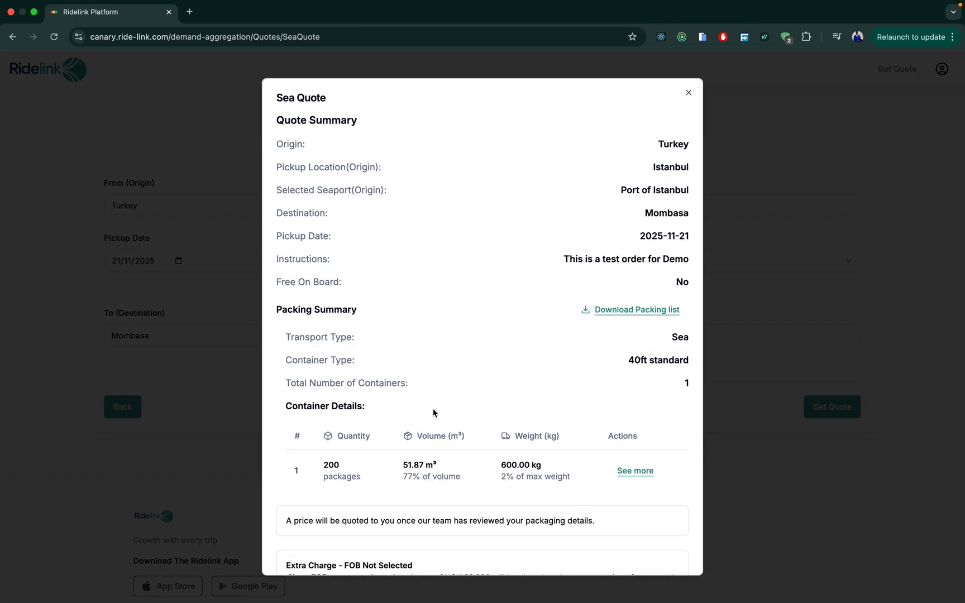
pyautogui.scroll(-3, 433, 413)
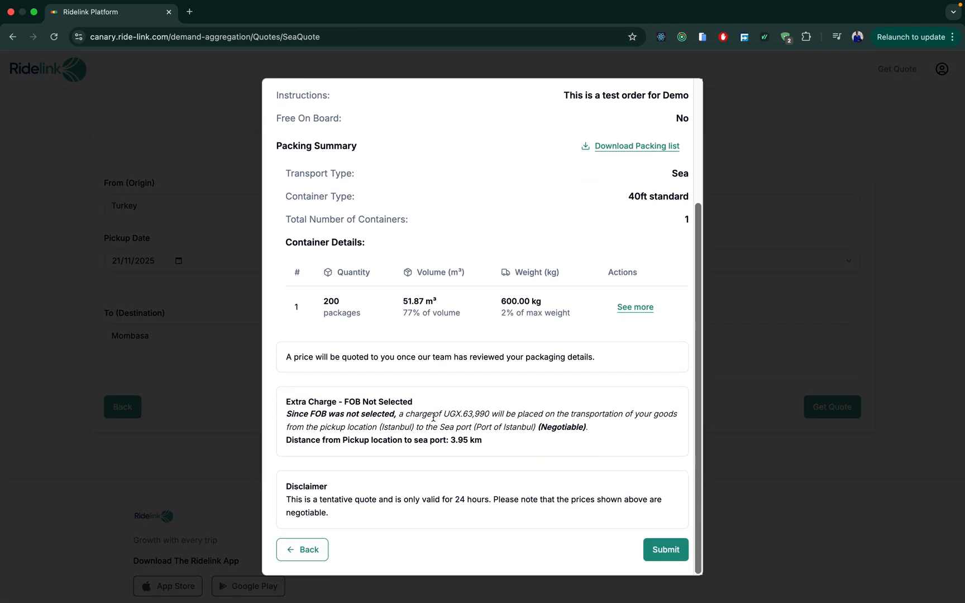
pyautogui.scroll(3, 432, 410)
pyautogui.scroll(-1, 431, 410)
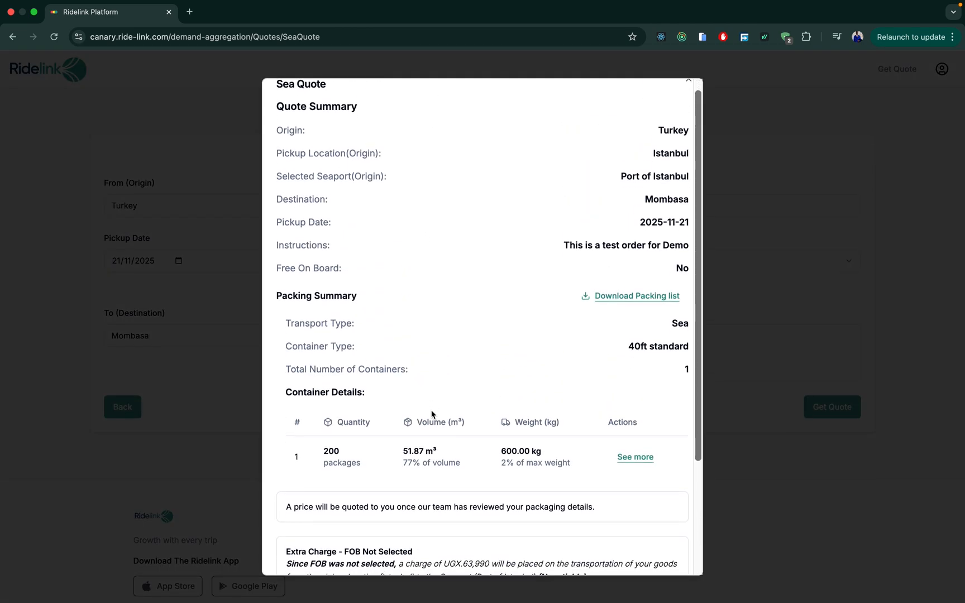
pyautogui.scroll(-2, 431, 414)
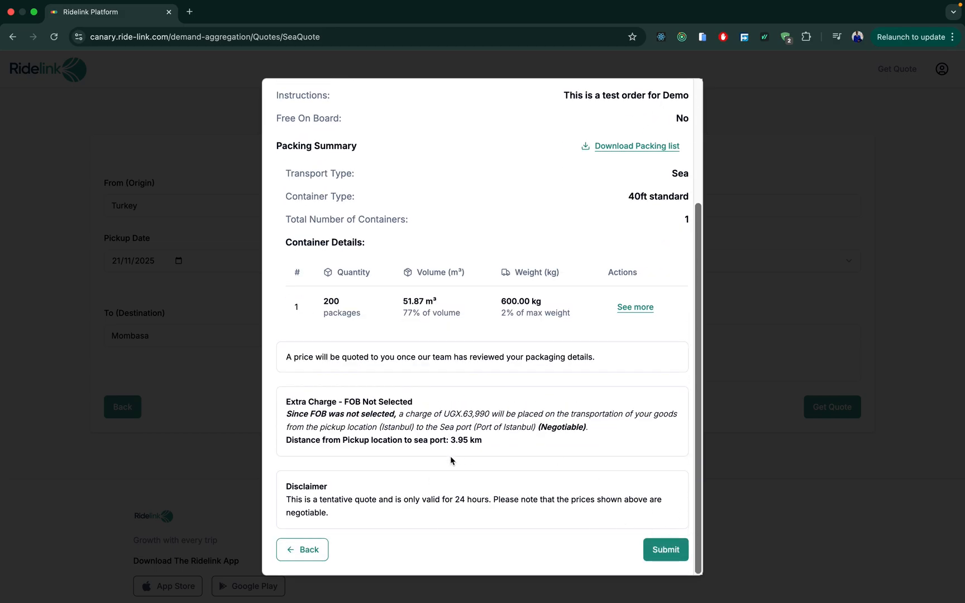
# Submit the sea quote as an order and dismiss the Order Confirmed message.
pyautogui.click(664, 552)
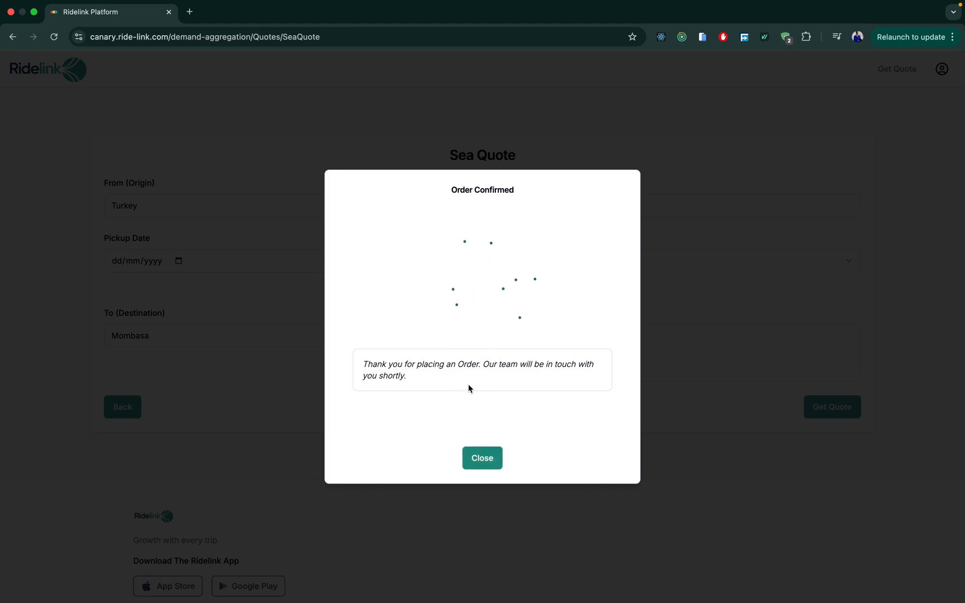
pyautogui.click(483, 460)
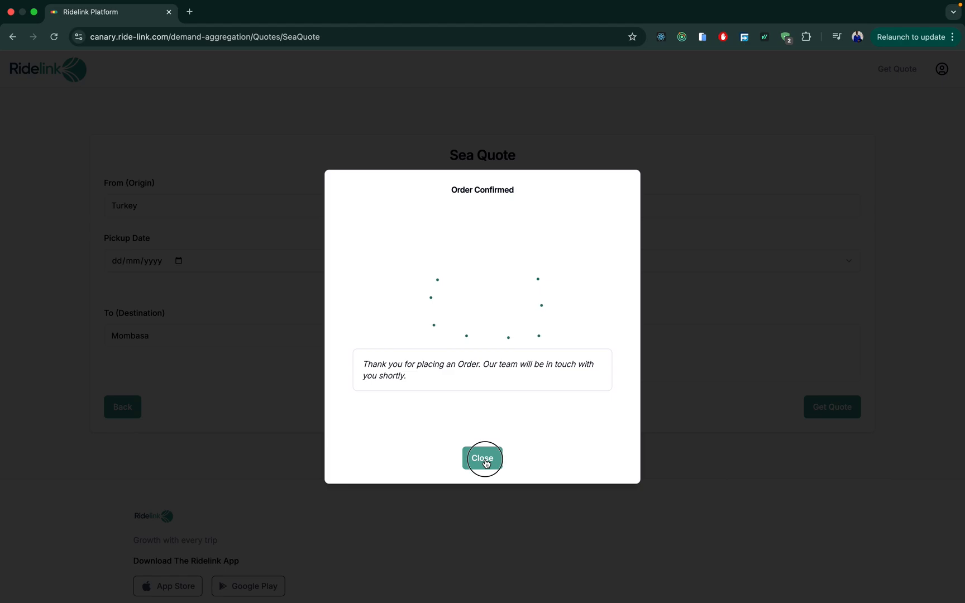